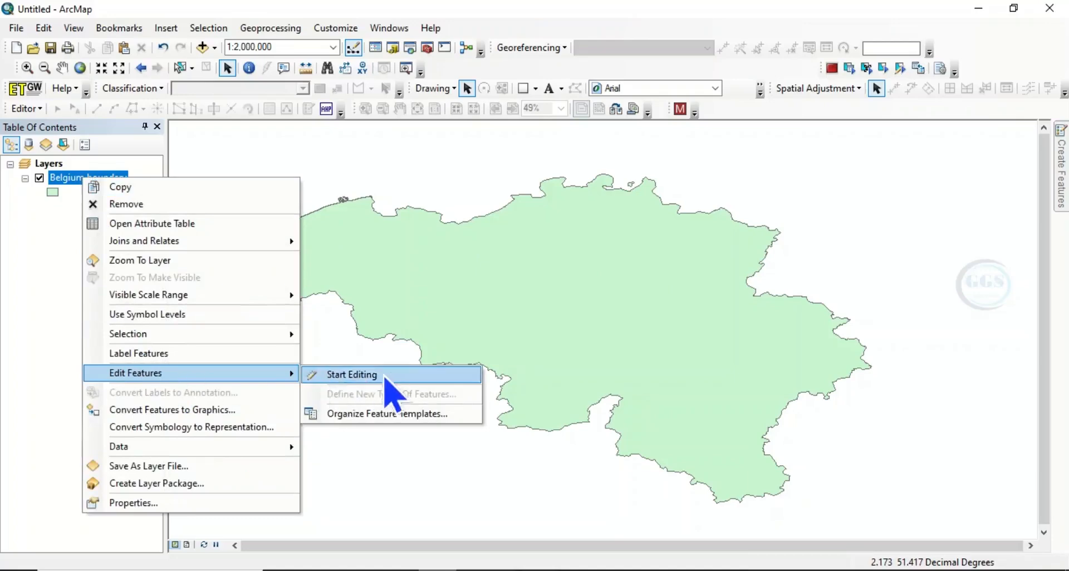
- Start an edit session on the Belgium boundary layer and continue to the map
left_click(363, 378)
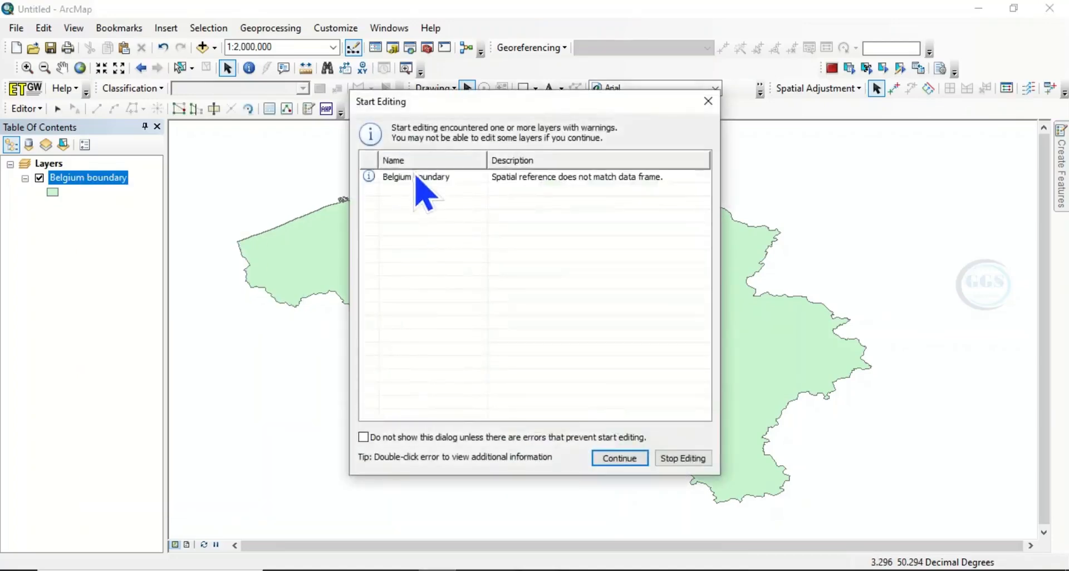
left_click(418, 180)
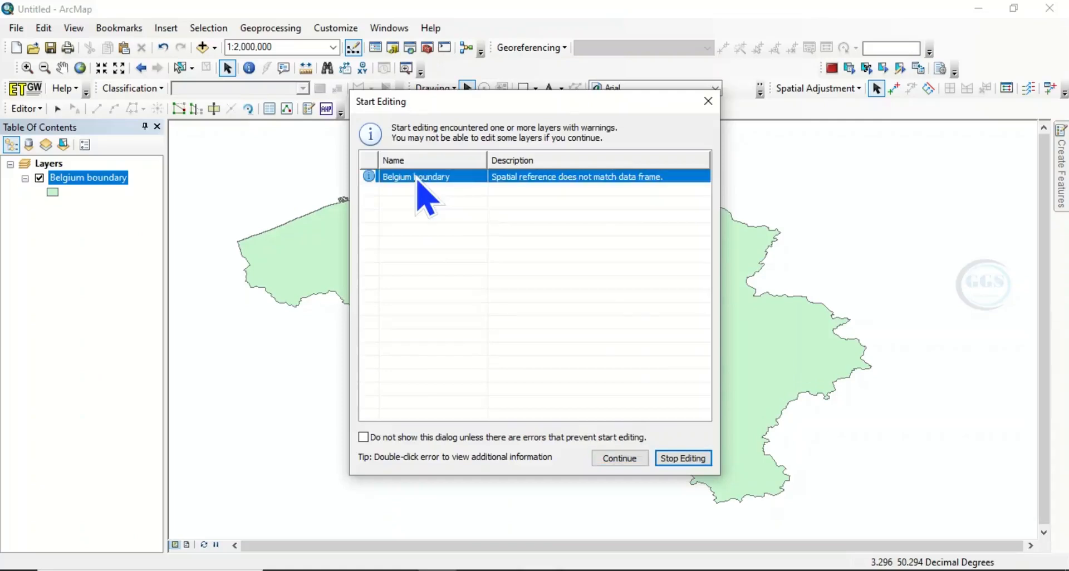
left_click(618, 462)
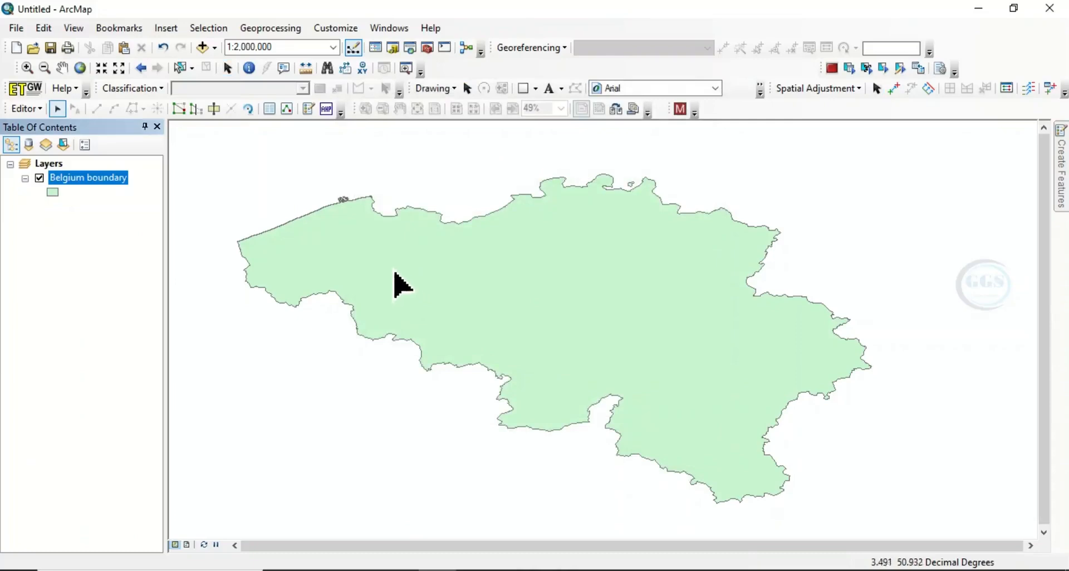
- Switch to the browser to examine the Belgium flag's band layout and colours, and return to ArcMap
left_click(326, 570)
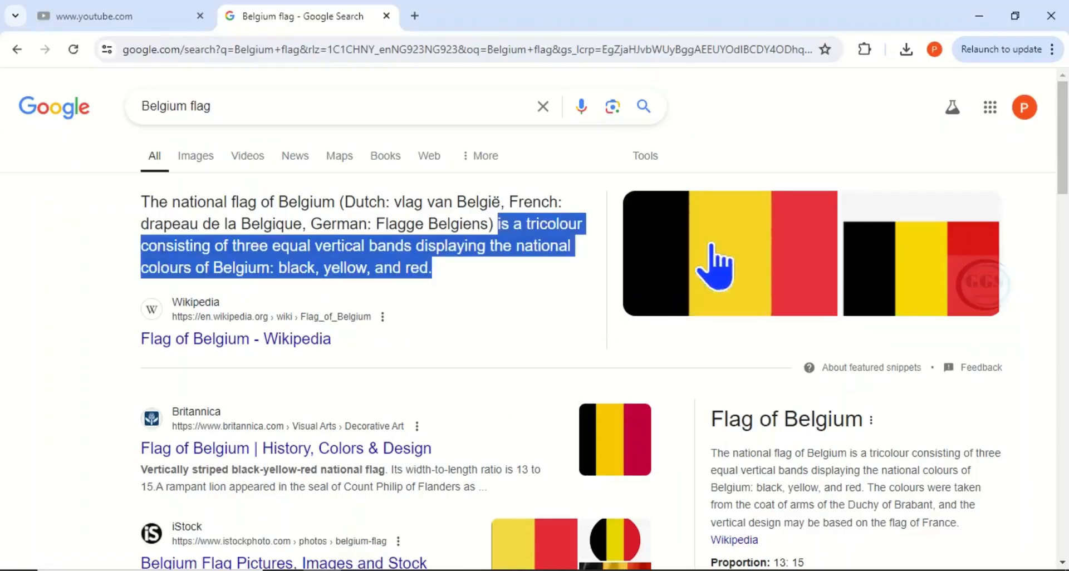
left_click(980, 16)
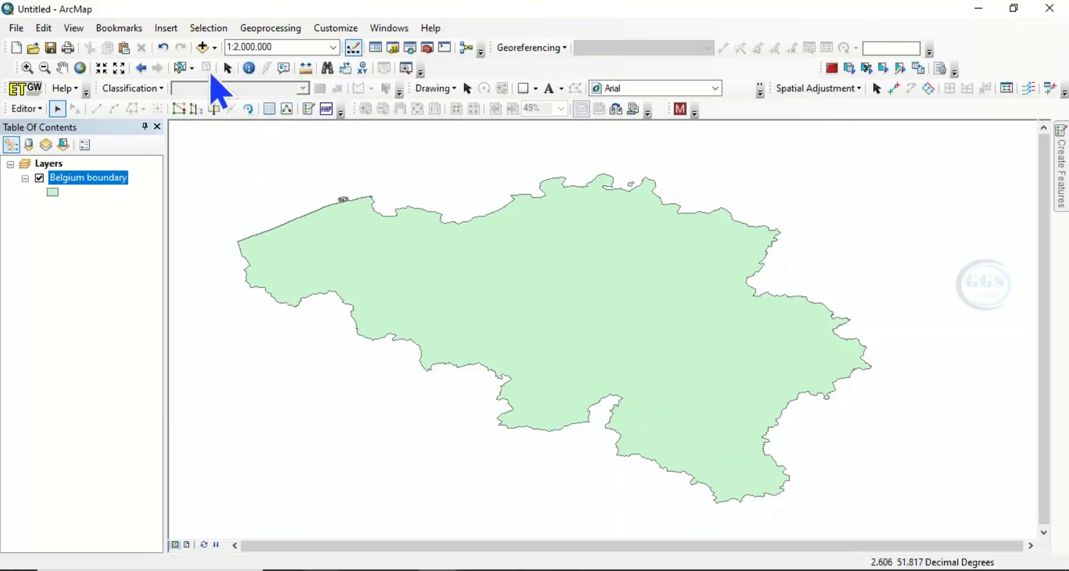
- Split the Belgium polygon into three vertical bands with the Cut Polygons tool, using two near-vertical lines between northern and southern boundary vertices
left_click(179, 68)
left_click(471, 296)
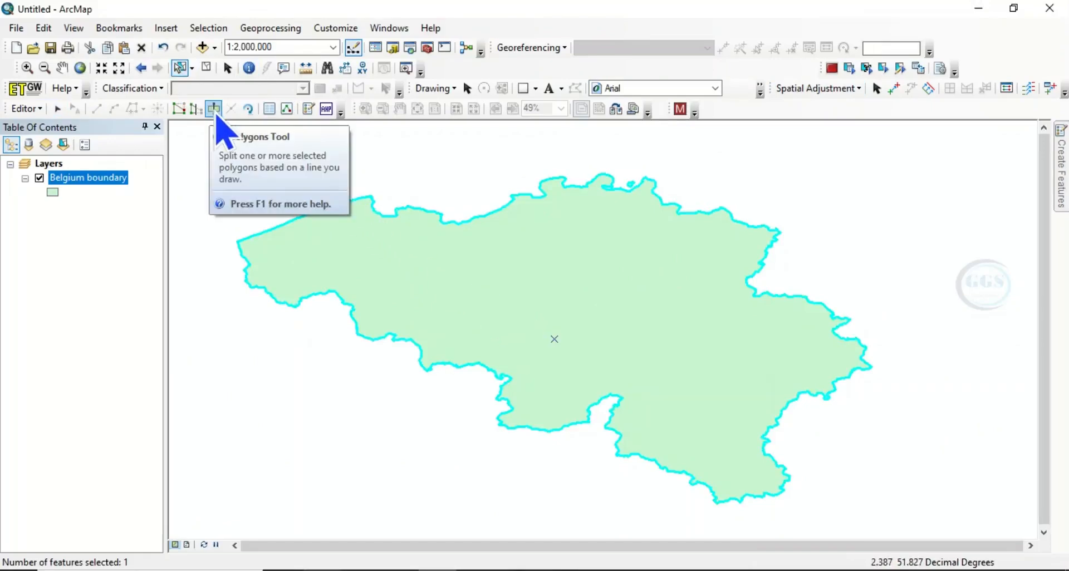
left_click(215, 113)
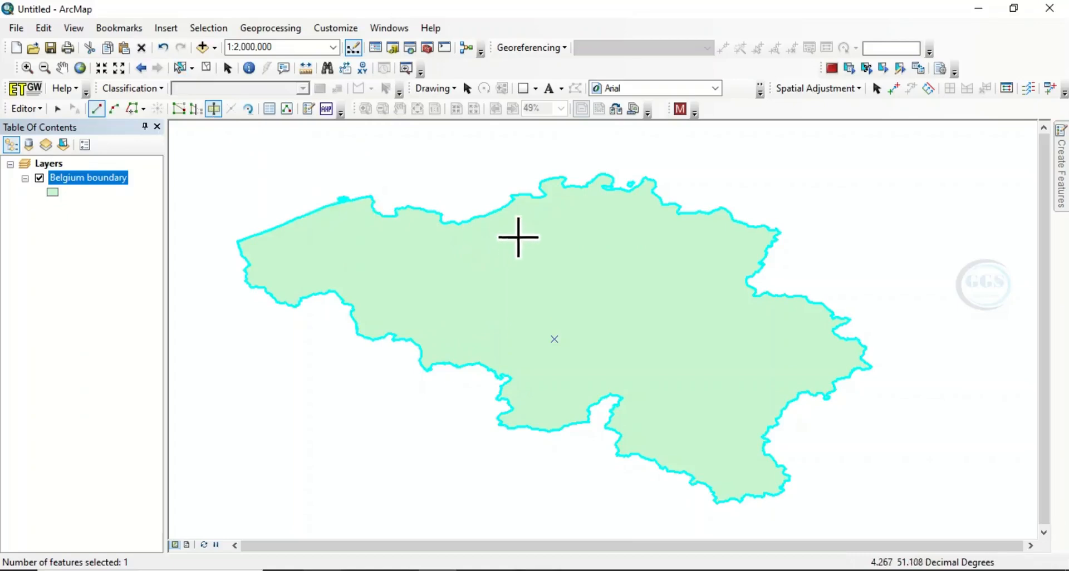
left_click(503, 210)
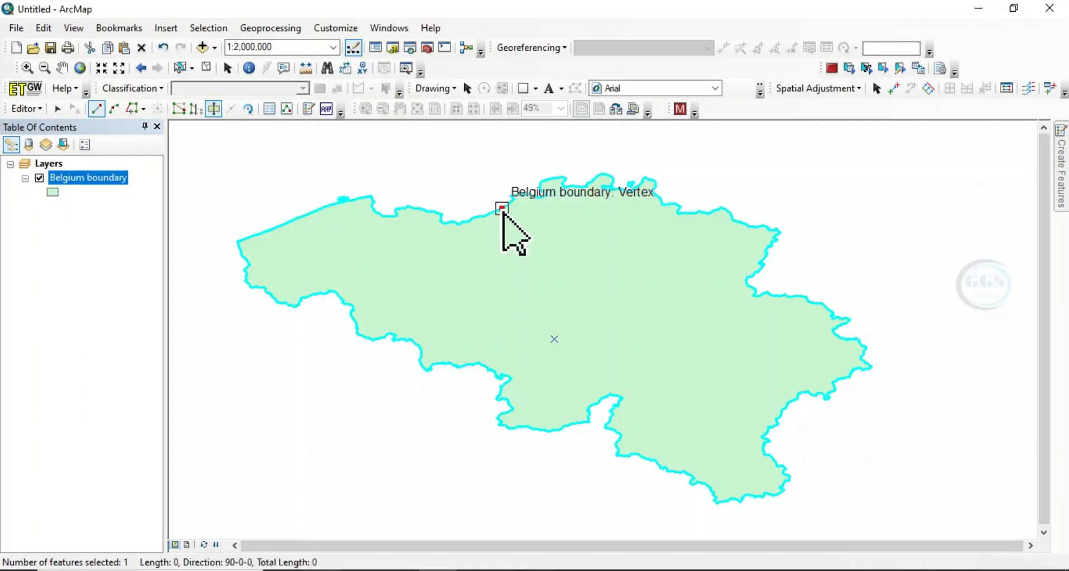
left_click(494, 368)
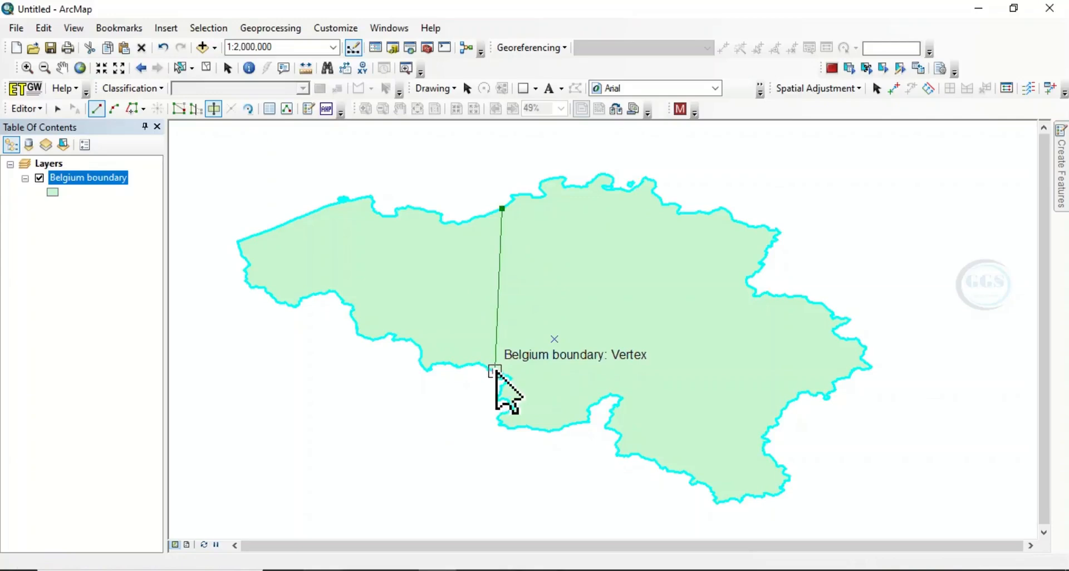
double_click(494, 368)
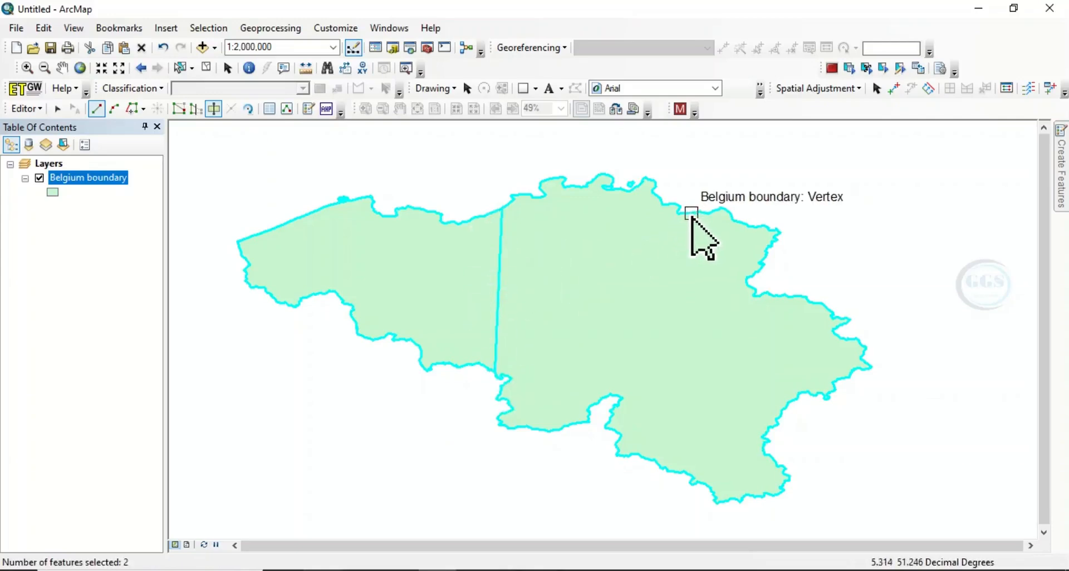
left_click(692, 214)
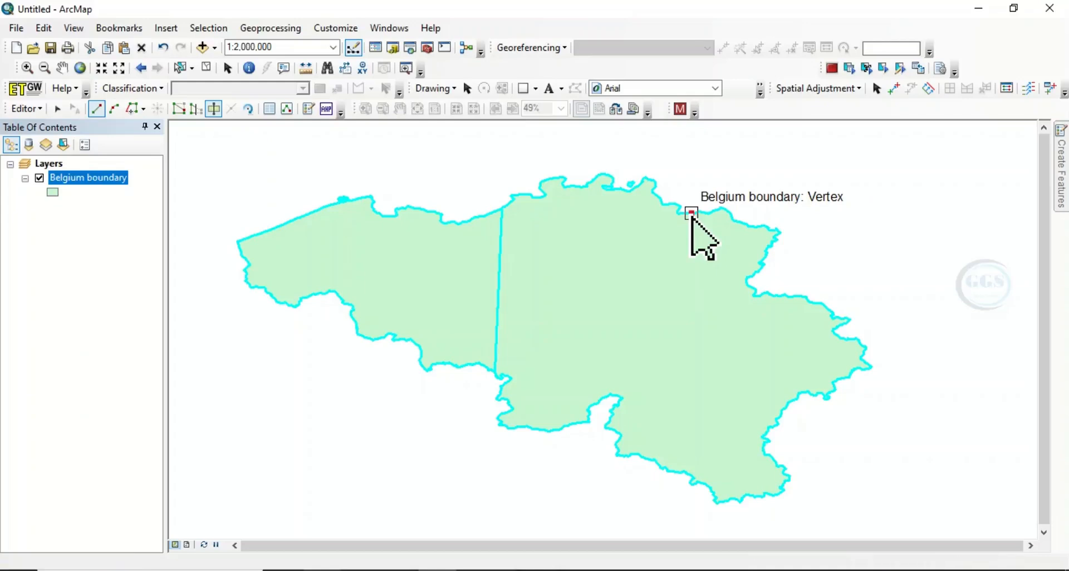
double_click(685, 471)
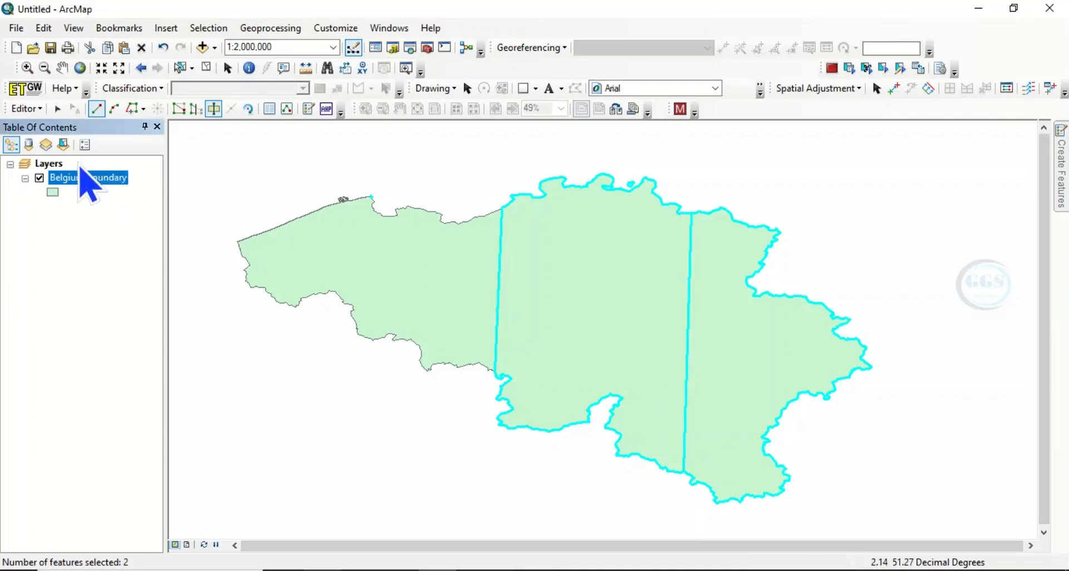
- Save the polygon edits and stop the edit session
left_click(31, 108)
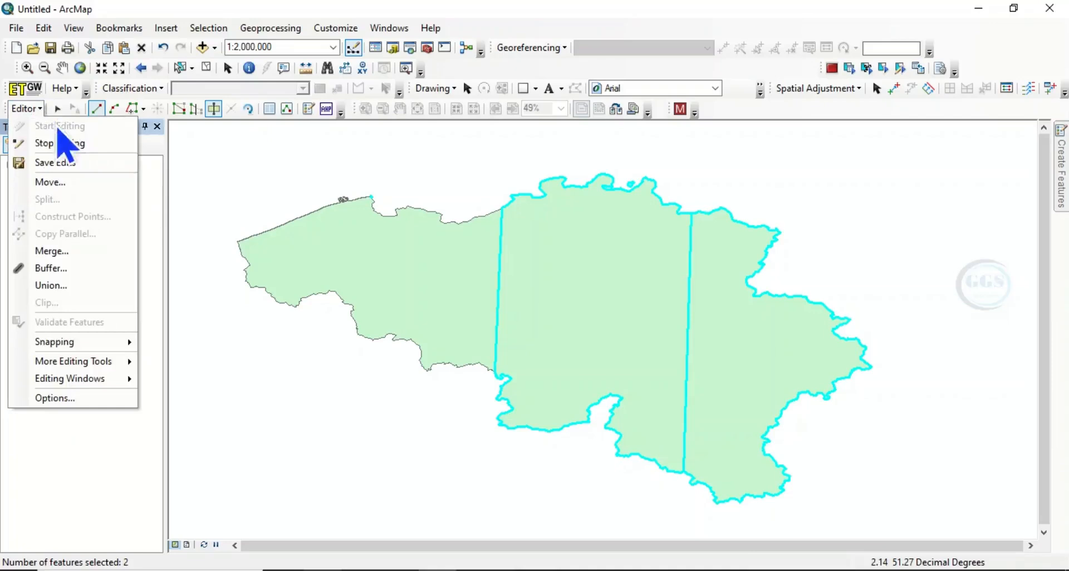
left_click(58, 163)
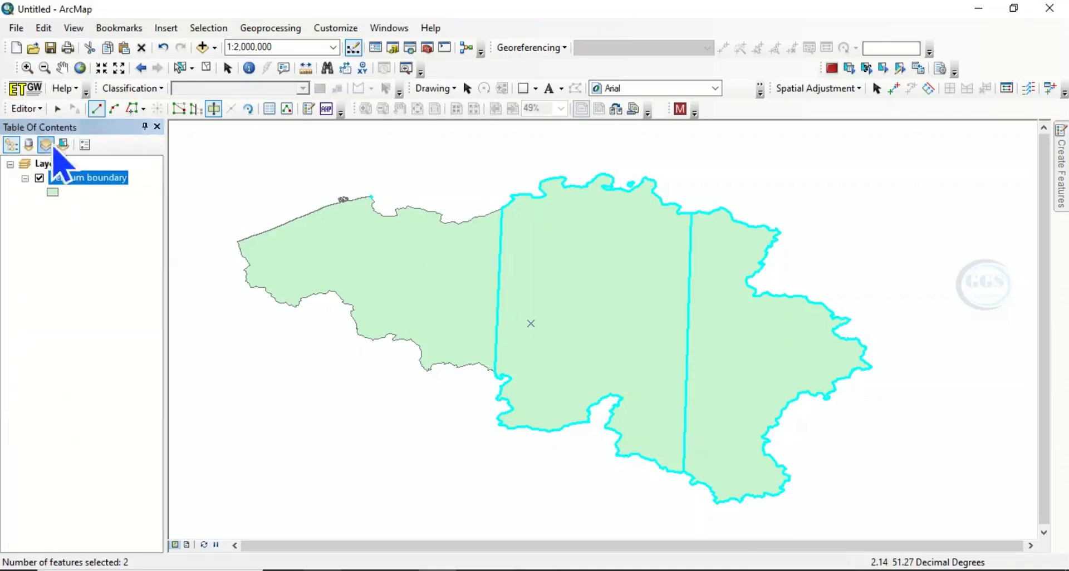
left_click(39, 108)
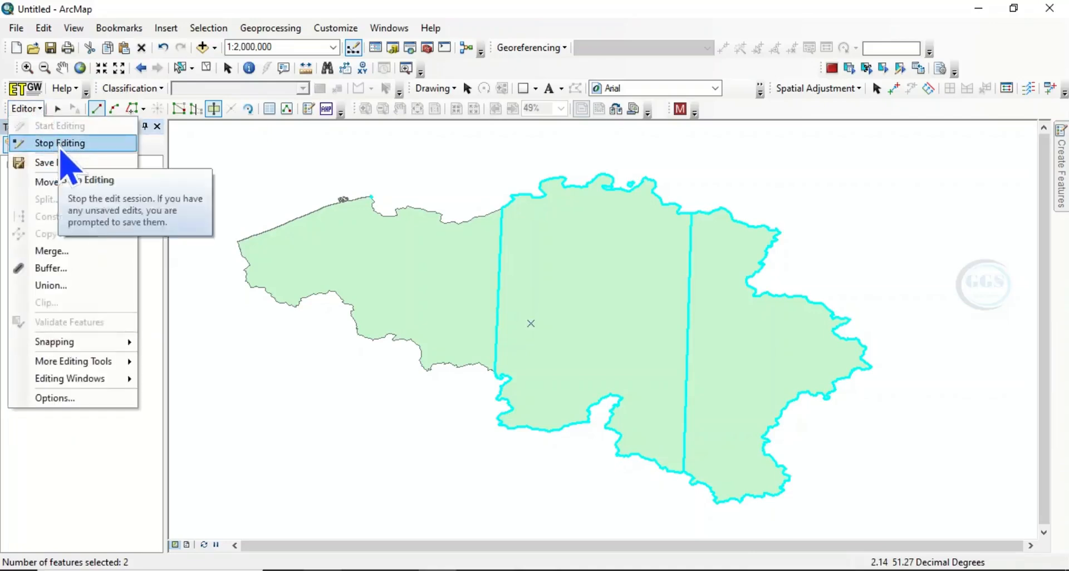
left_click(60, 146)
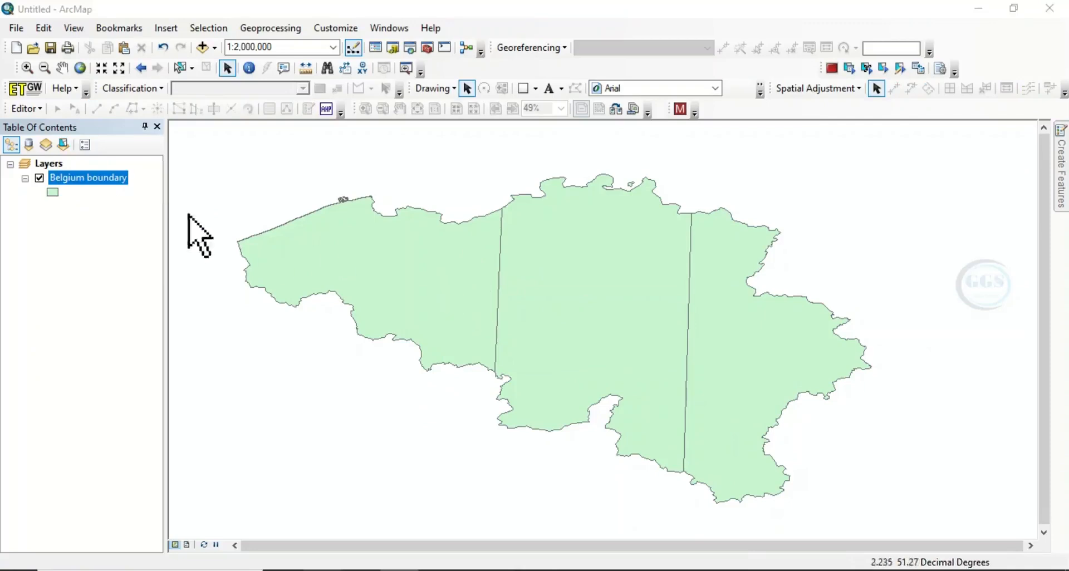
- Add a Text field named SN to the Belgium boundary attribute table
right_click(100, 181)
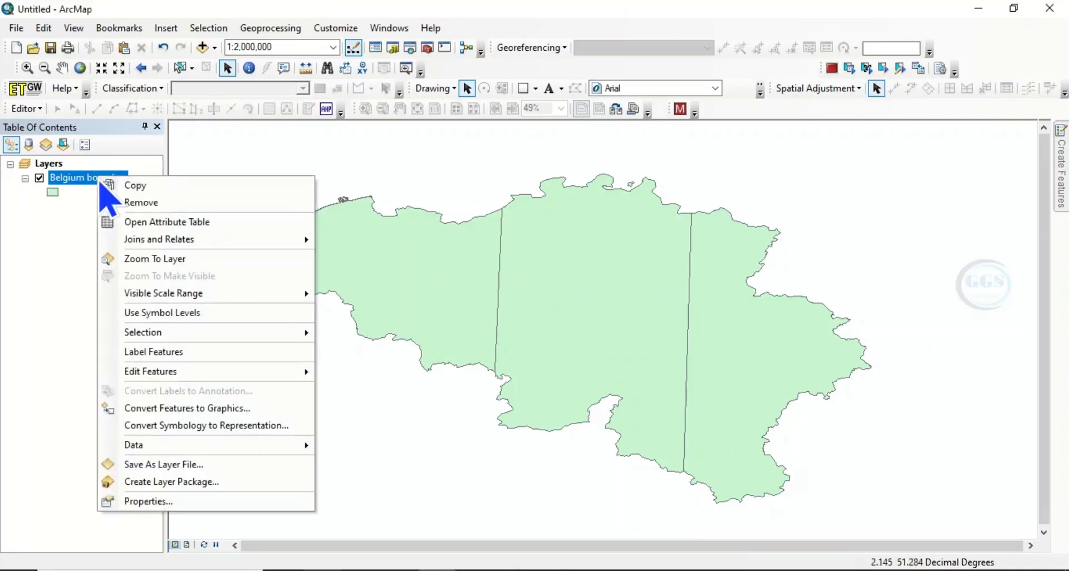
left_click(184, 223)
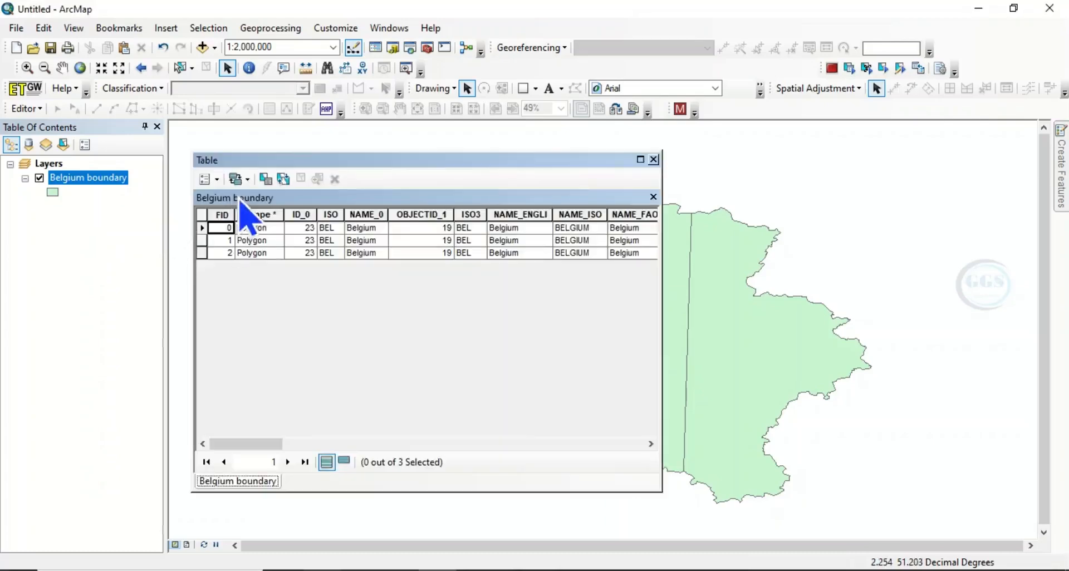
left_click(216, 180)
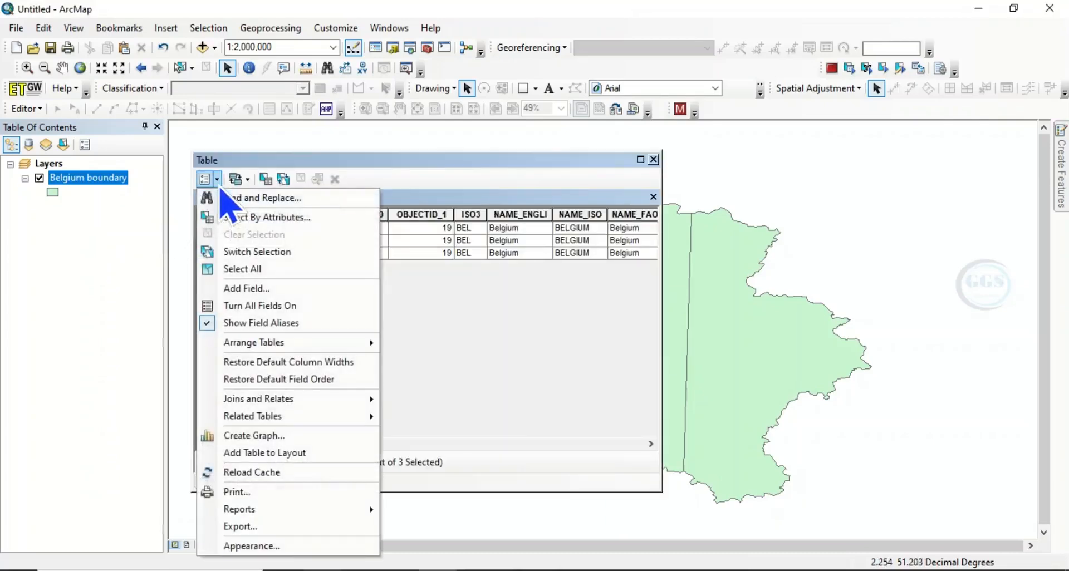
left_click(248, 291)
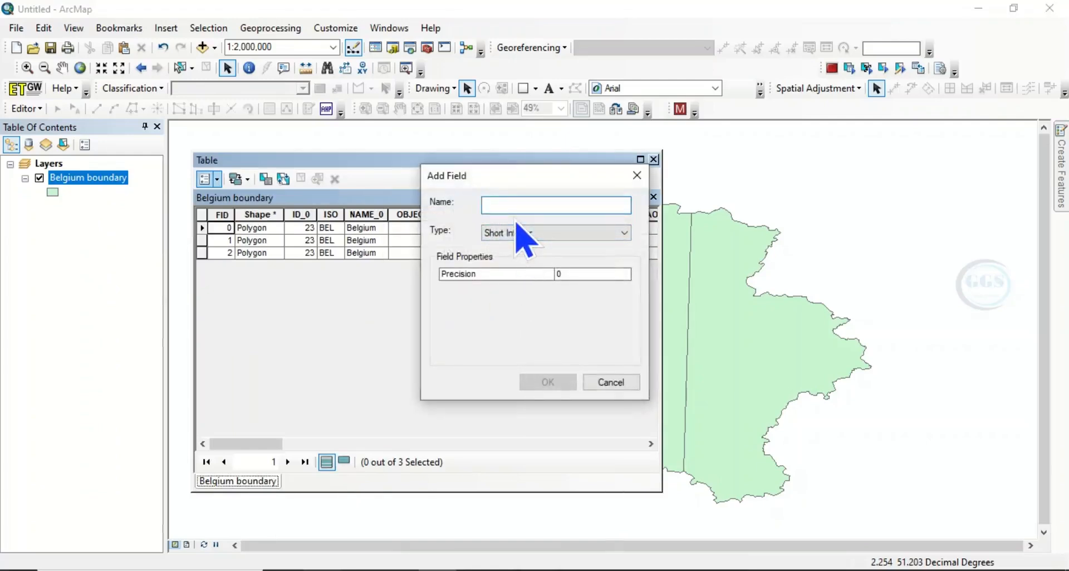
type("SN")
left_click(551, 233)
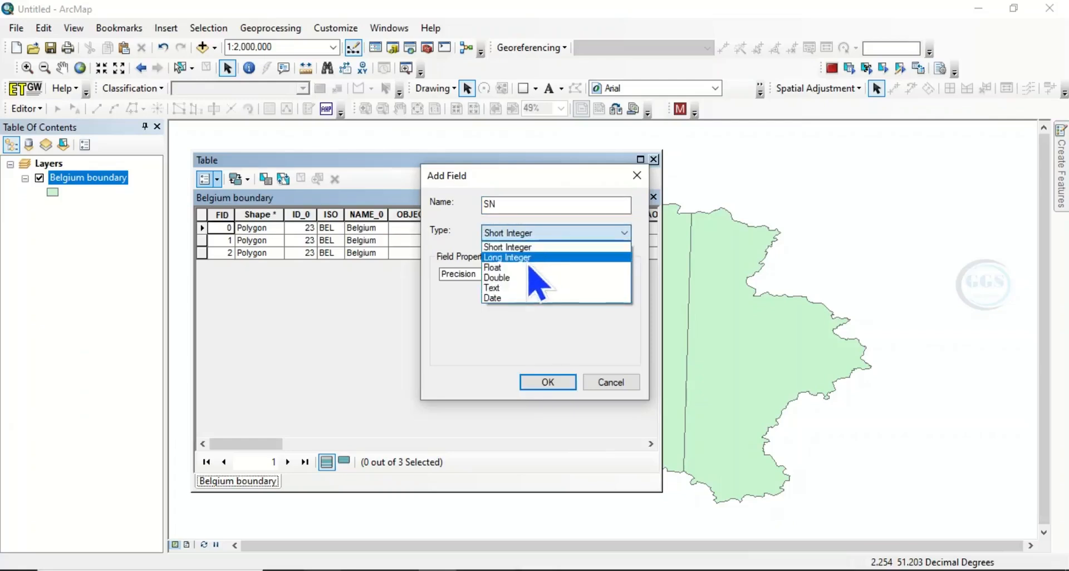
left_click(504, 289)
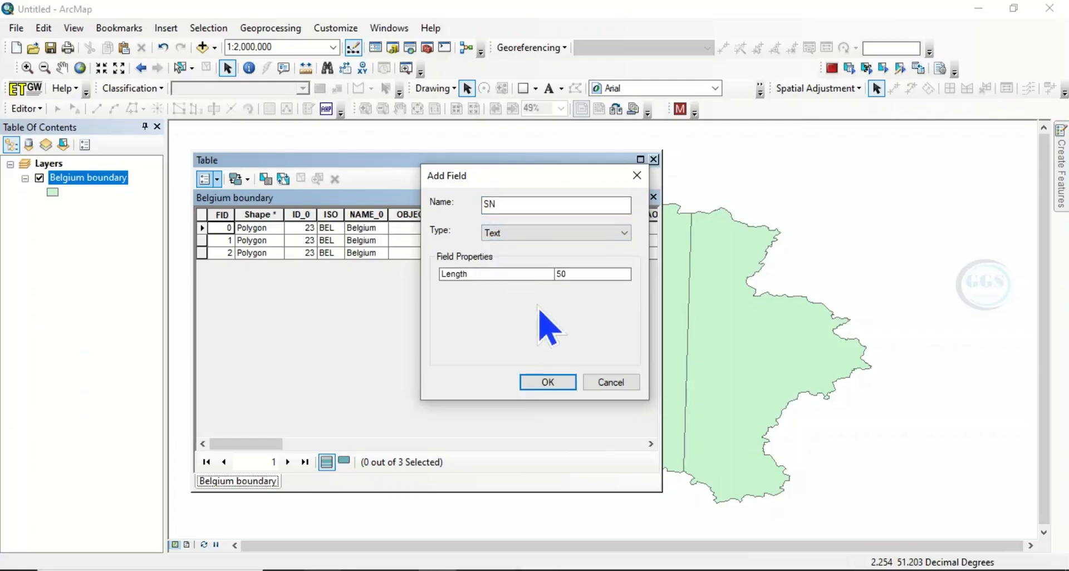
left_click(547, 383)
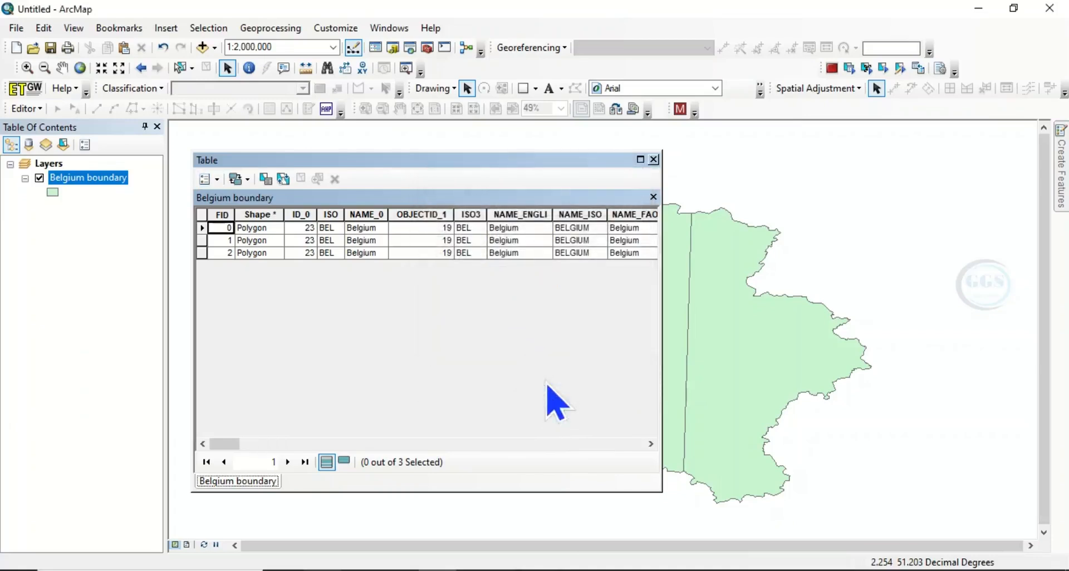
- Show the SN column in the attribute table and reopen the Belgium boundary layer for editing
left_click_drag(234, 445, 641, 441)
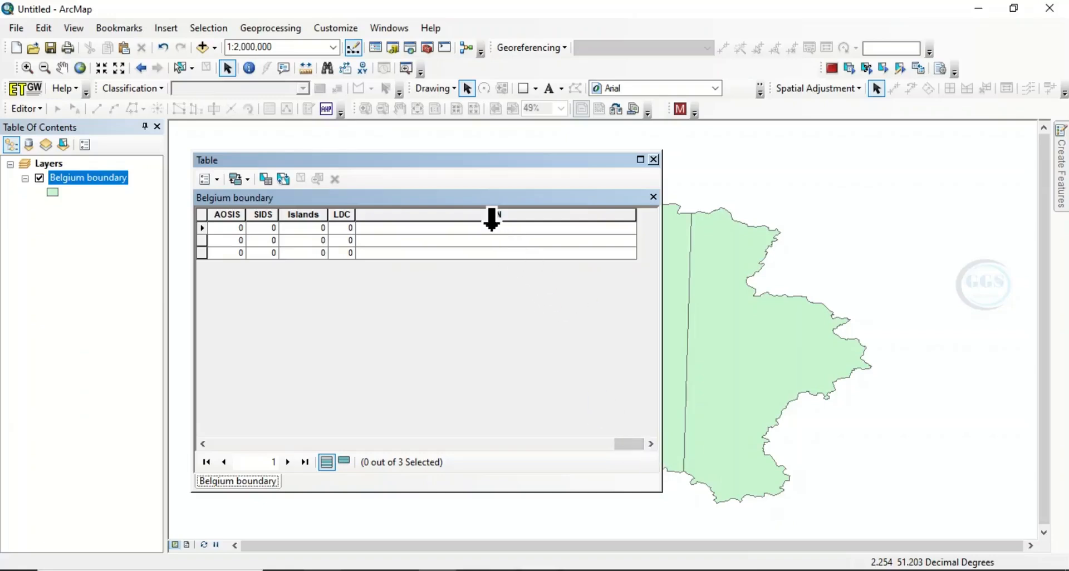
right_click(77, 181)
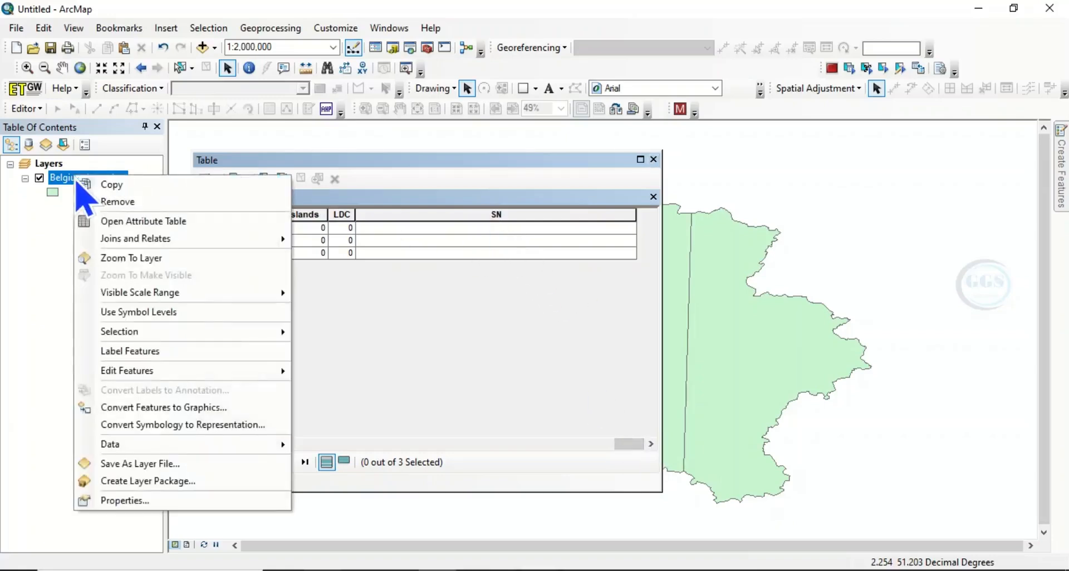
mouse_move(133, 376)
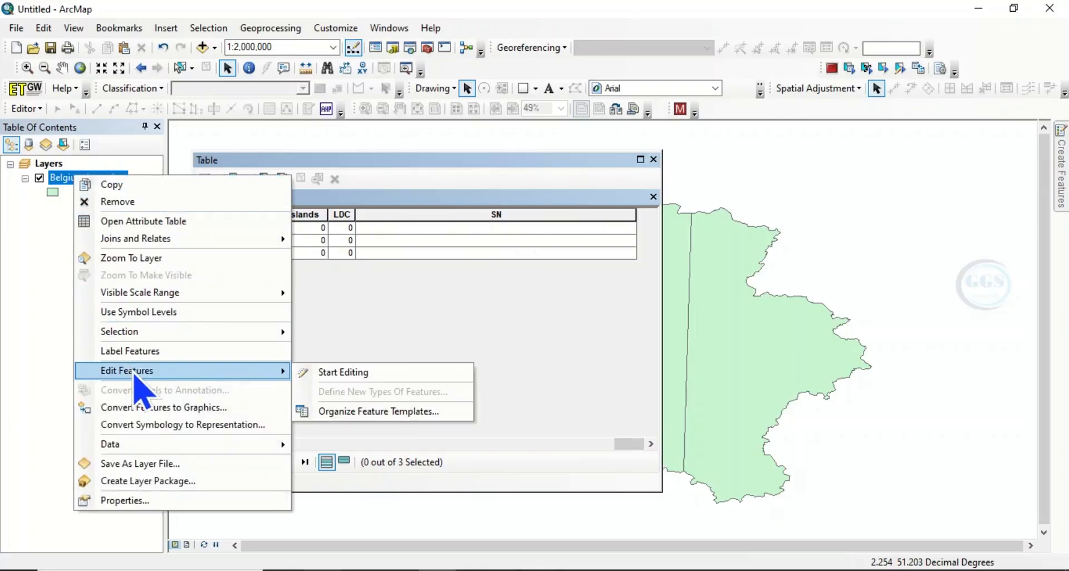
left_click(353, 374)
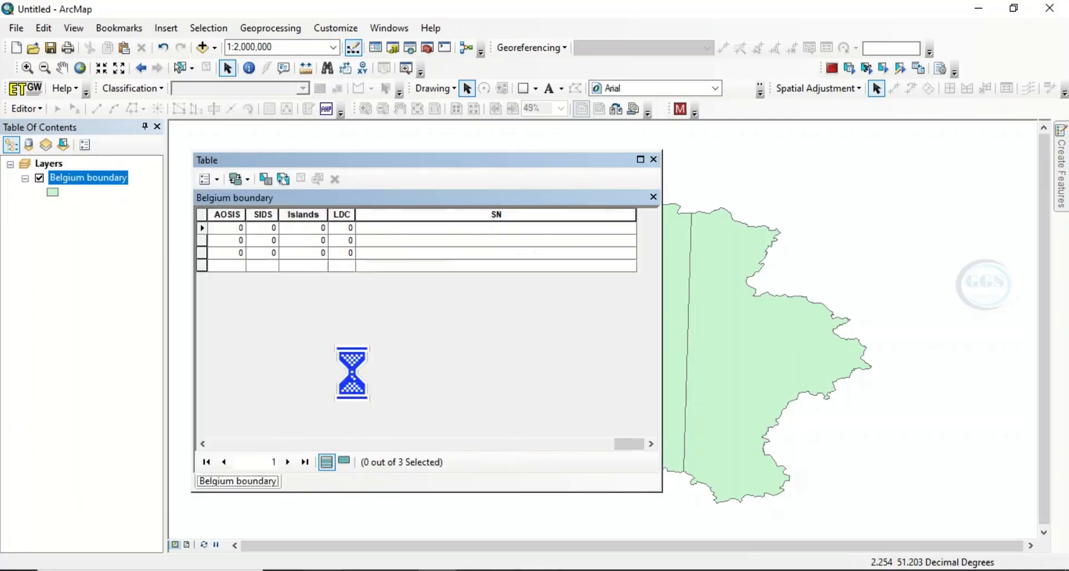
left_click(426, 182)
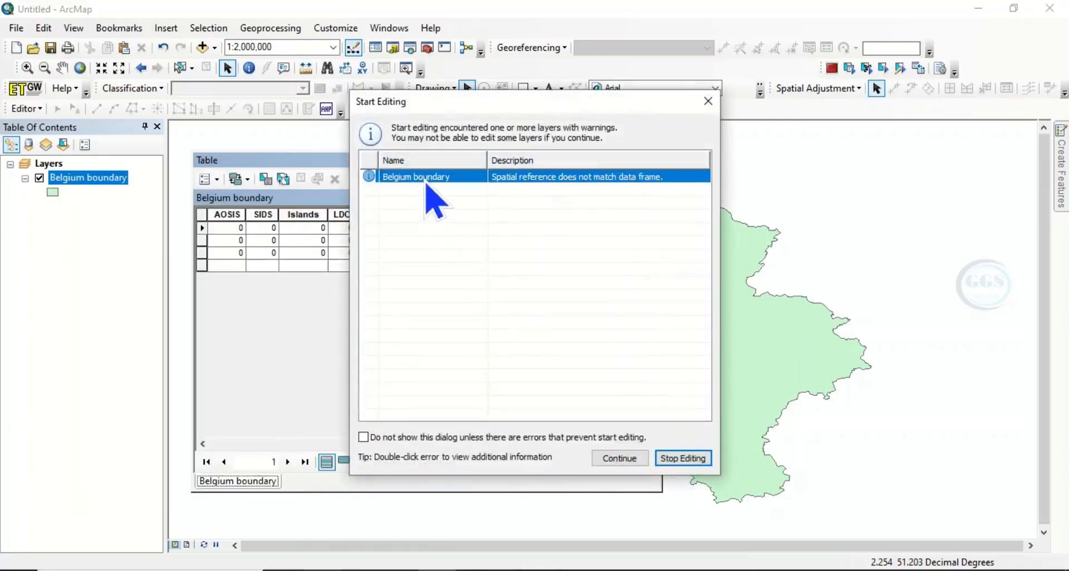
left_click(620, 459)
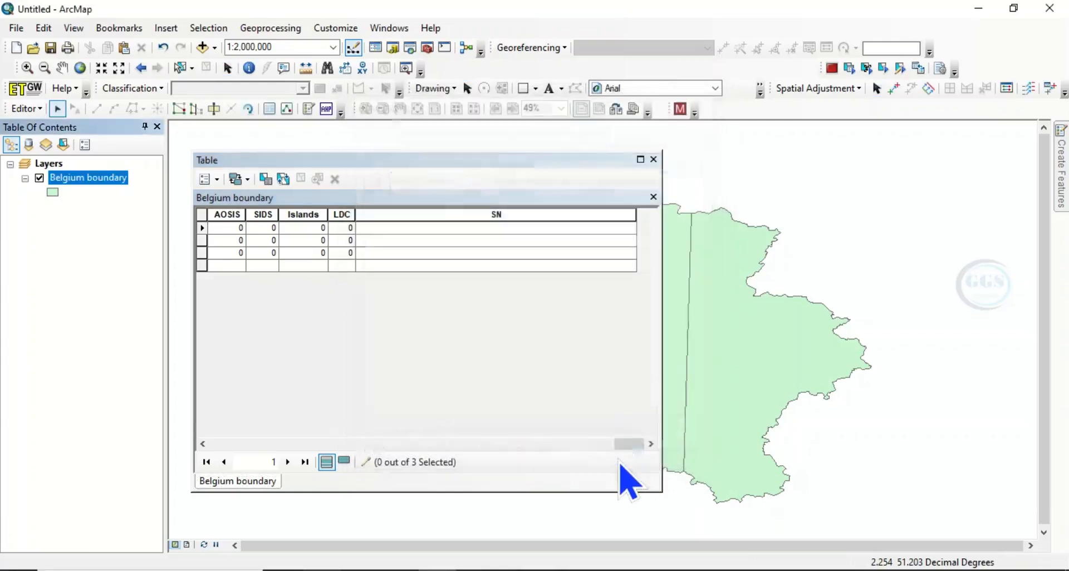
- Fill the SN field of the three polygon records with 1, 2 and 3, and close the attribute table
left_click(474, 231)
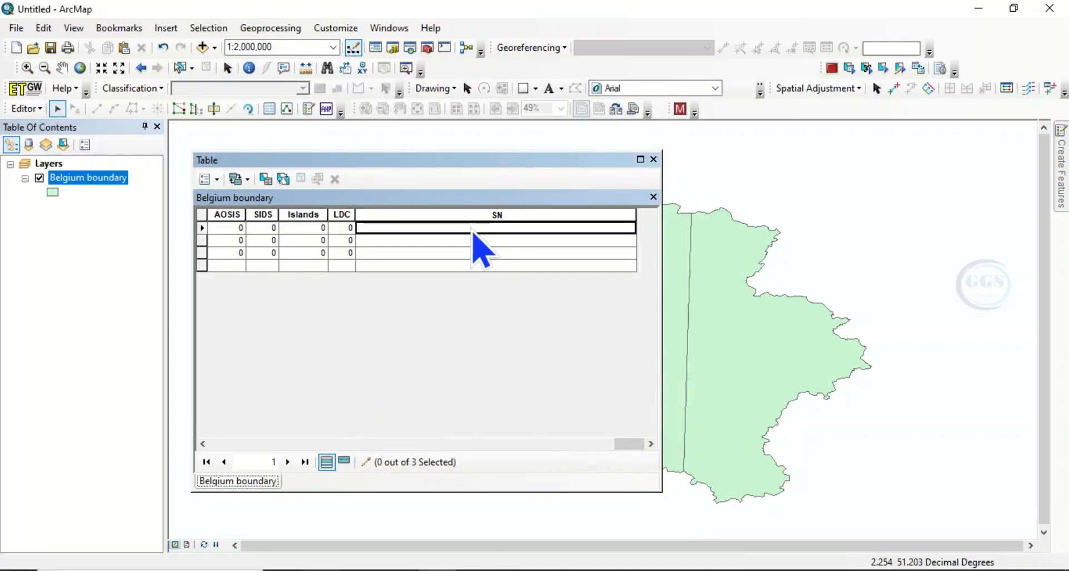
type("1")
key("Return")
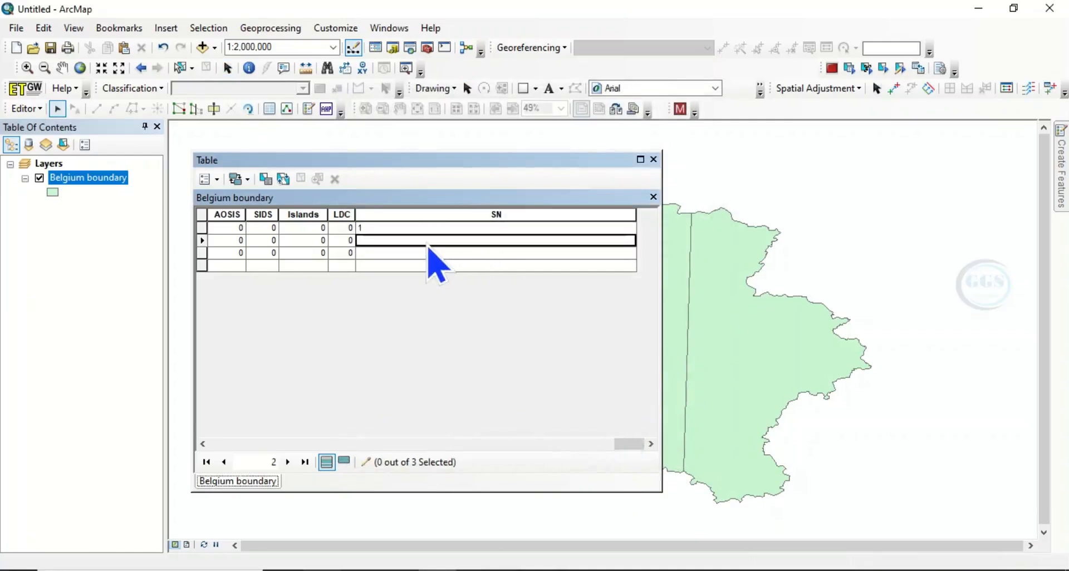
type("2")
key("Return")
type("3")
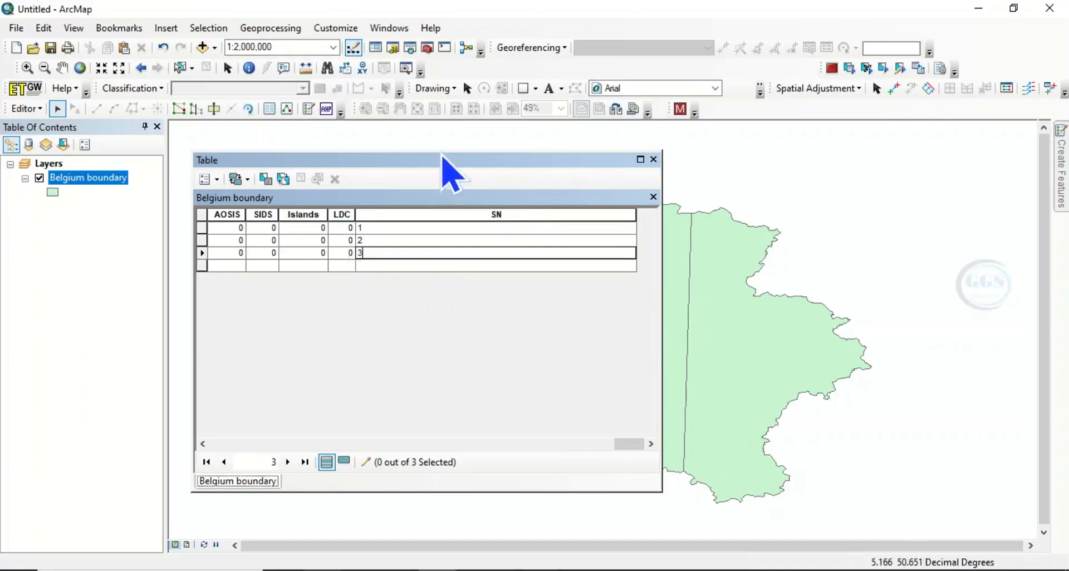
left_click_drag(442, 157, 444, 149)
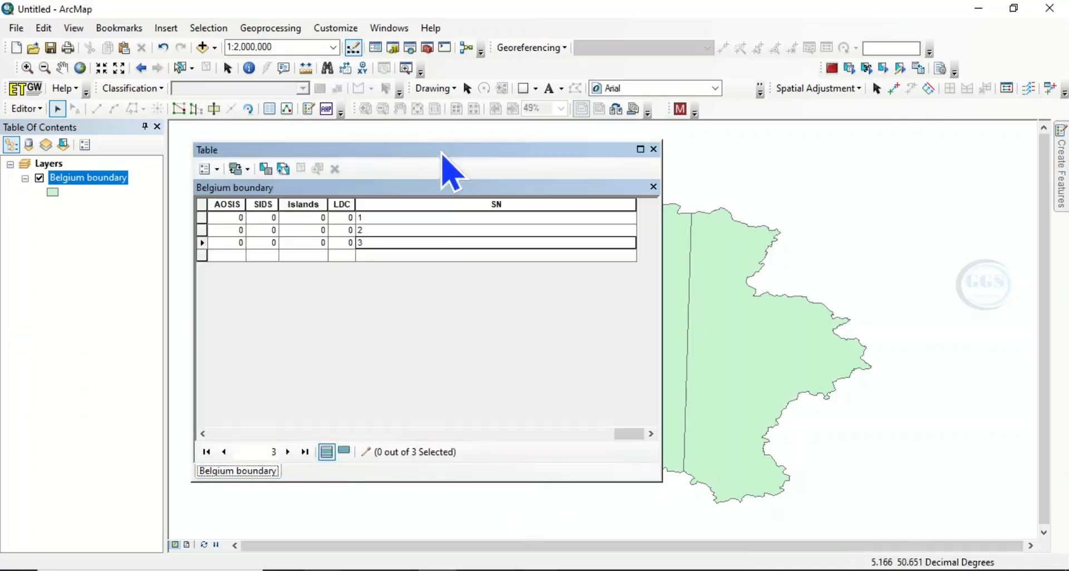
left_click(654, 149)
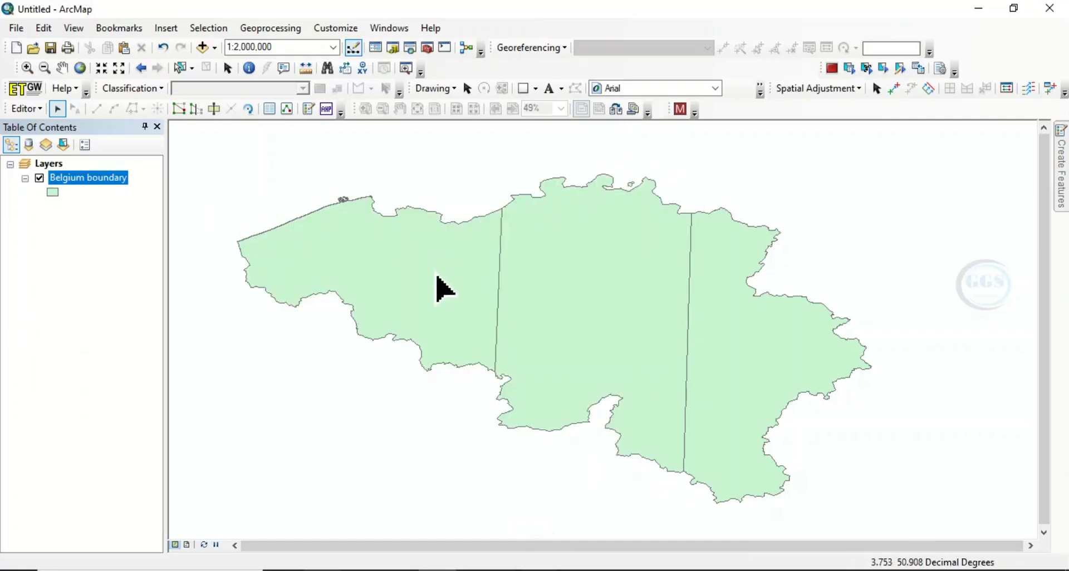
- Symbolize the Belgium boundary layer by unique values of the SN field, with all values added, and apply it
right_click(73, 181)
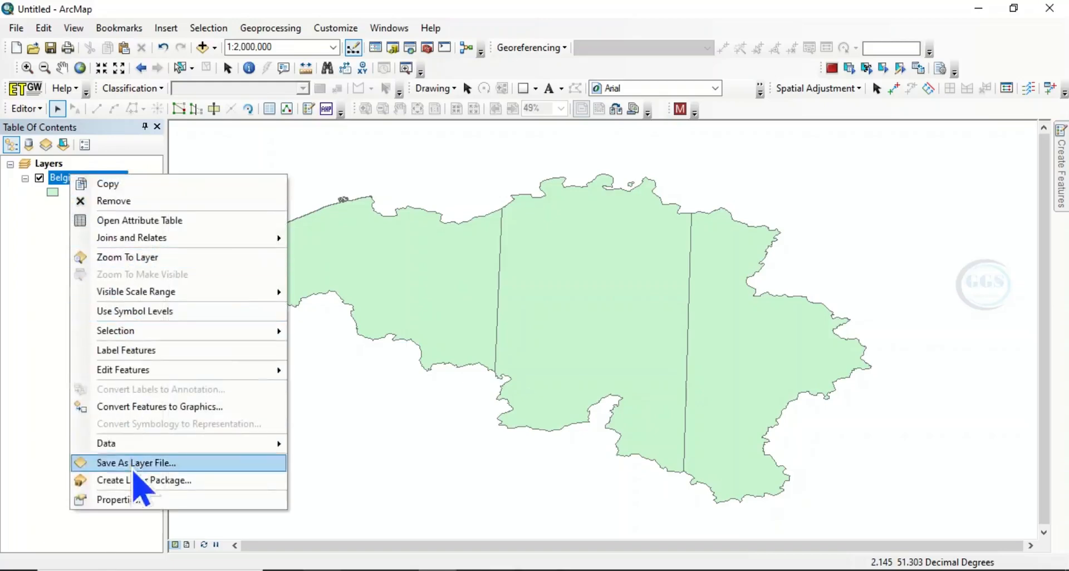
left_click(120, 500)
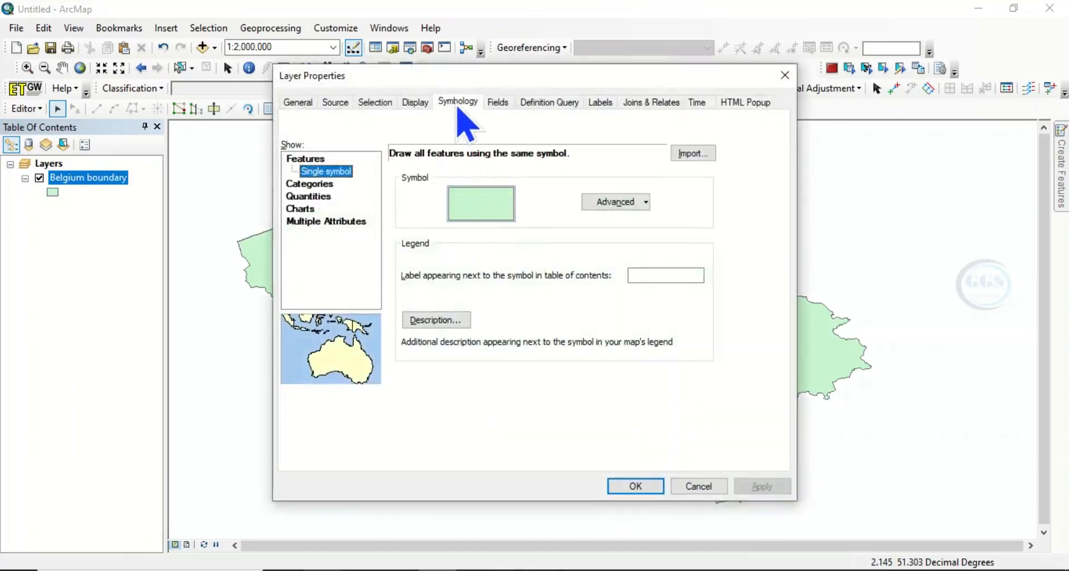
left_click(306, 185)
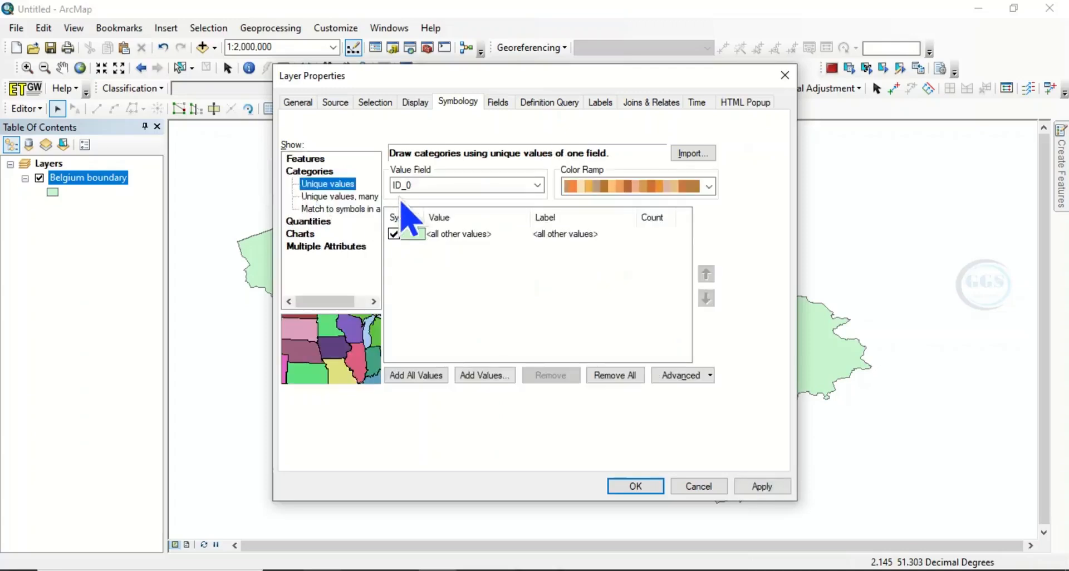
left_click(538, 189)
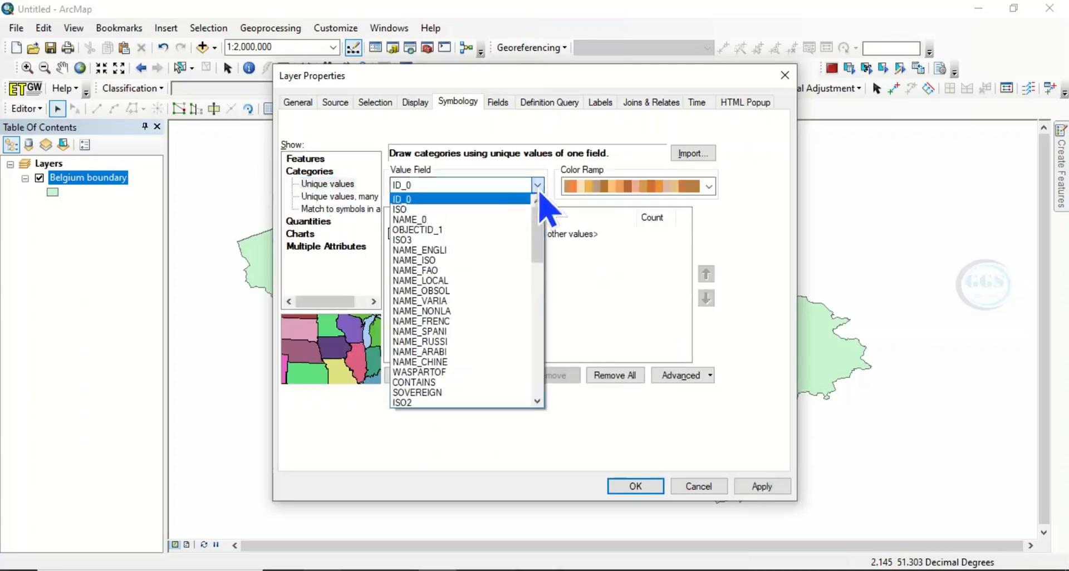
scroll(412, 405, "down", 5)
left_click(412, 398)
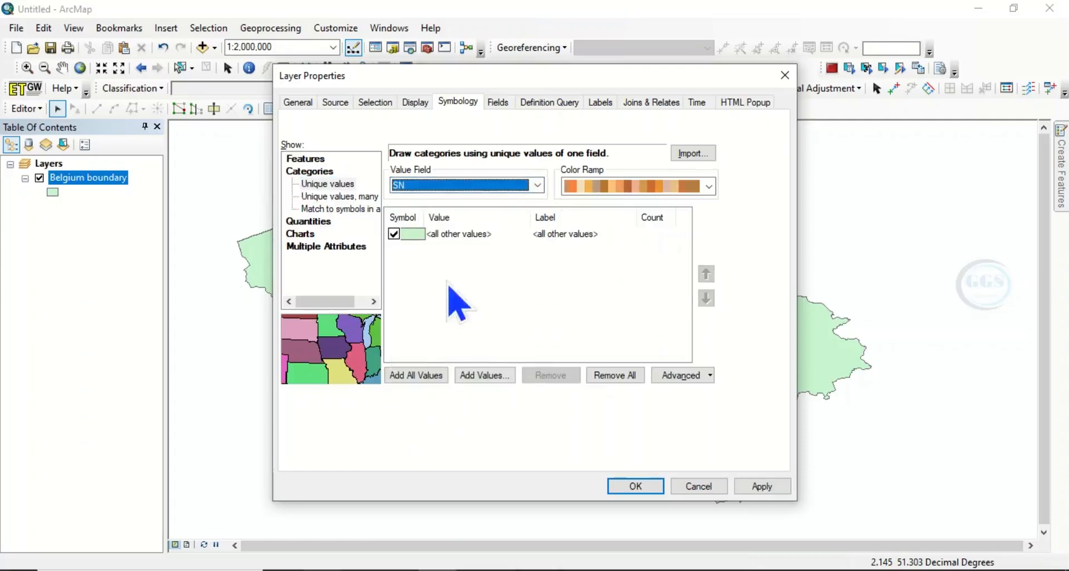
left_click(412, 375)
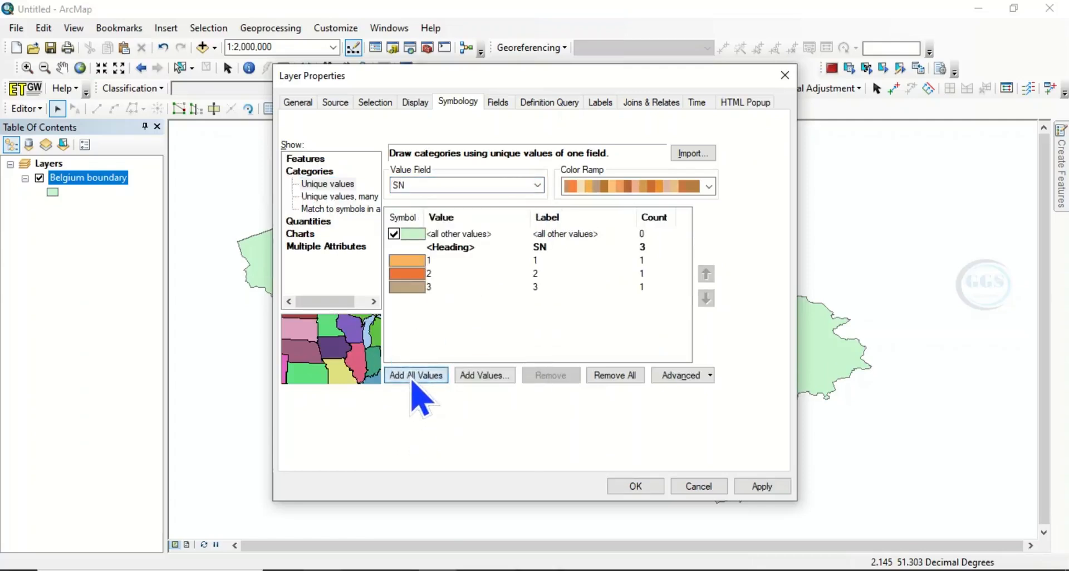
left_click_drag(562, 83, 783, 78)
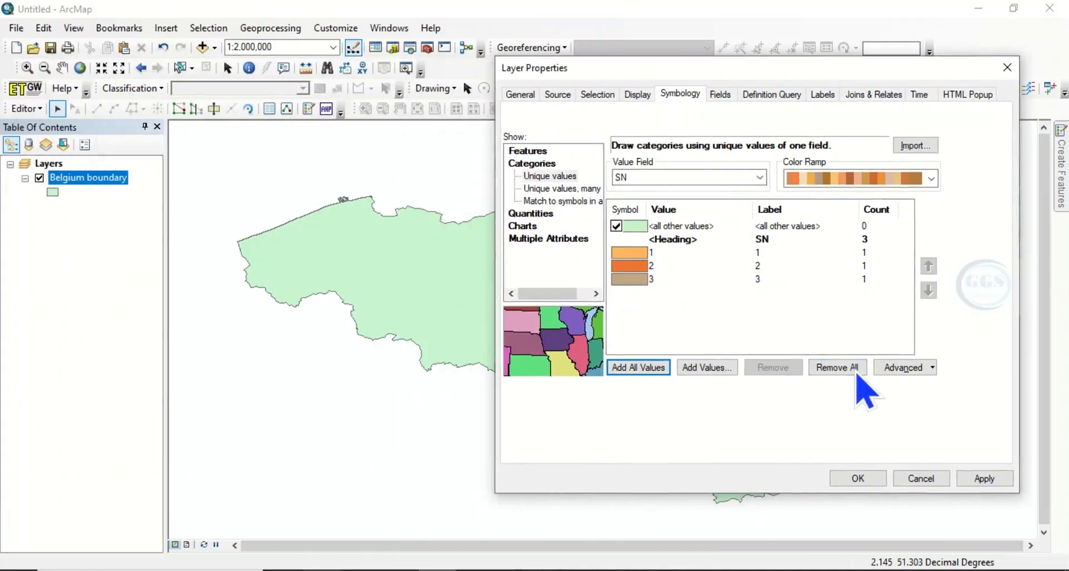
left_click(862, 480)
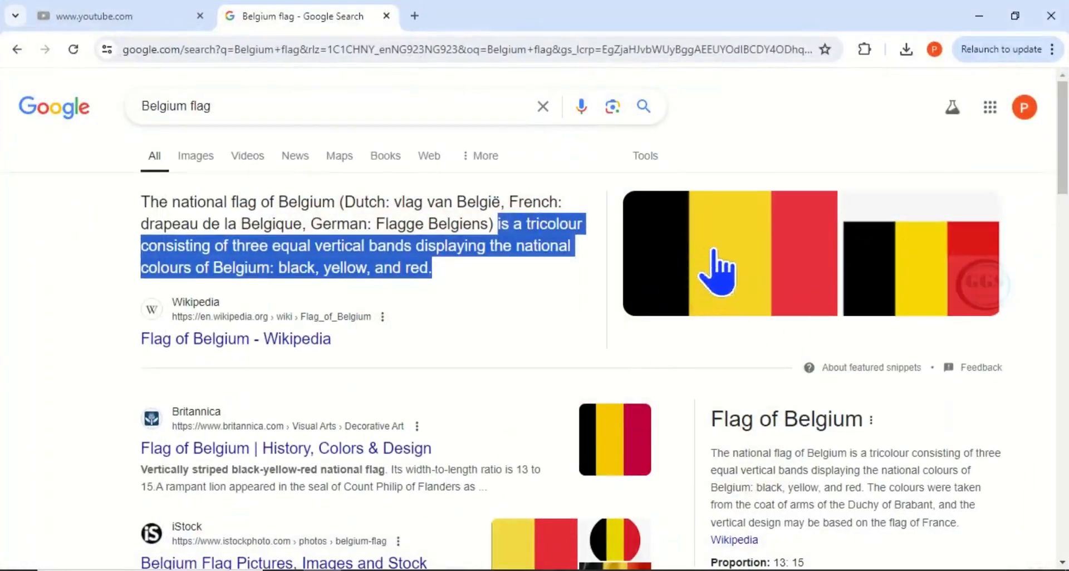
- Return from the browser's flag reference to ArcMap and set the fill colour of SN value 2, the western band, to black
left_click(977, 16)
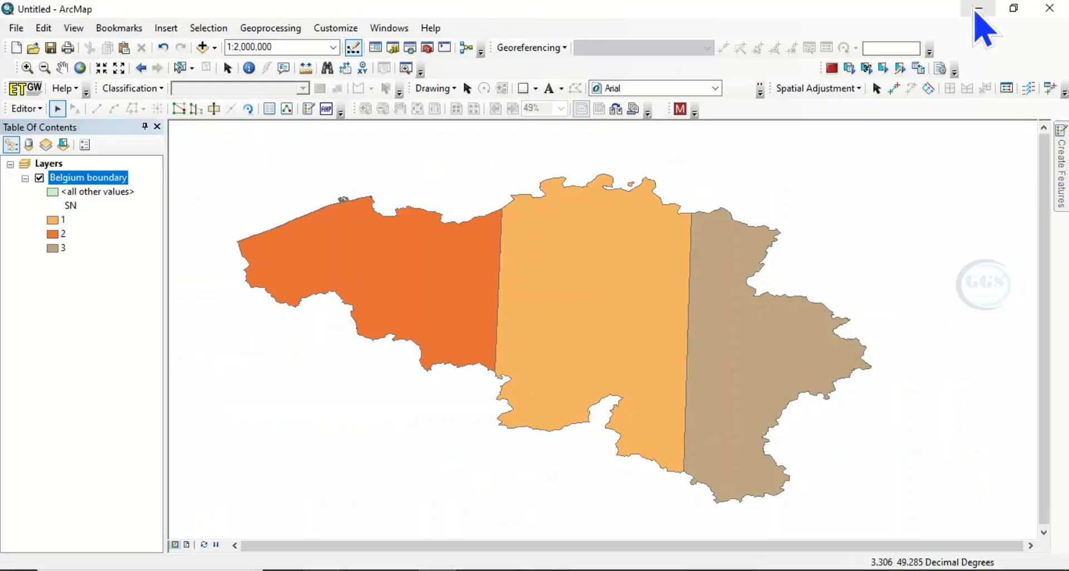
double_click(53, 234)
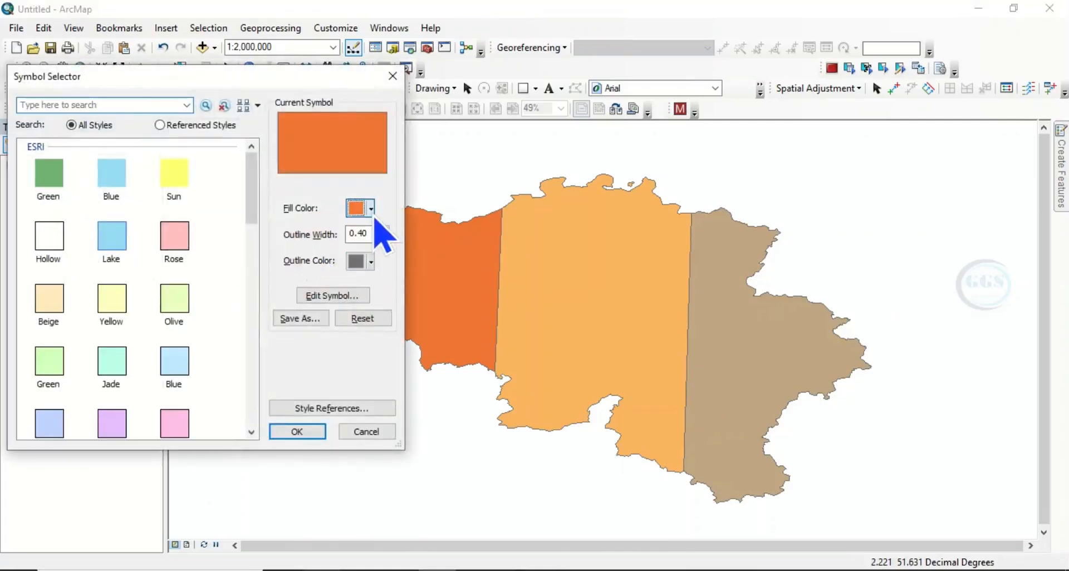
left_click(370, 210)
left_click(353, 376)
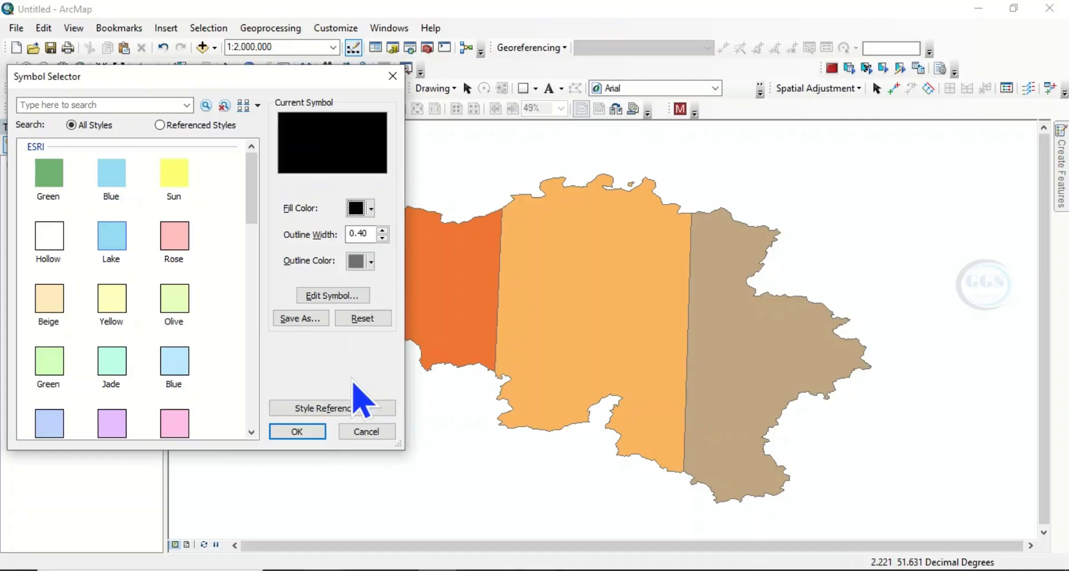
left_click(300, 432)
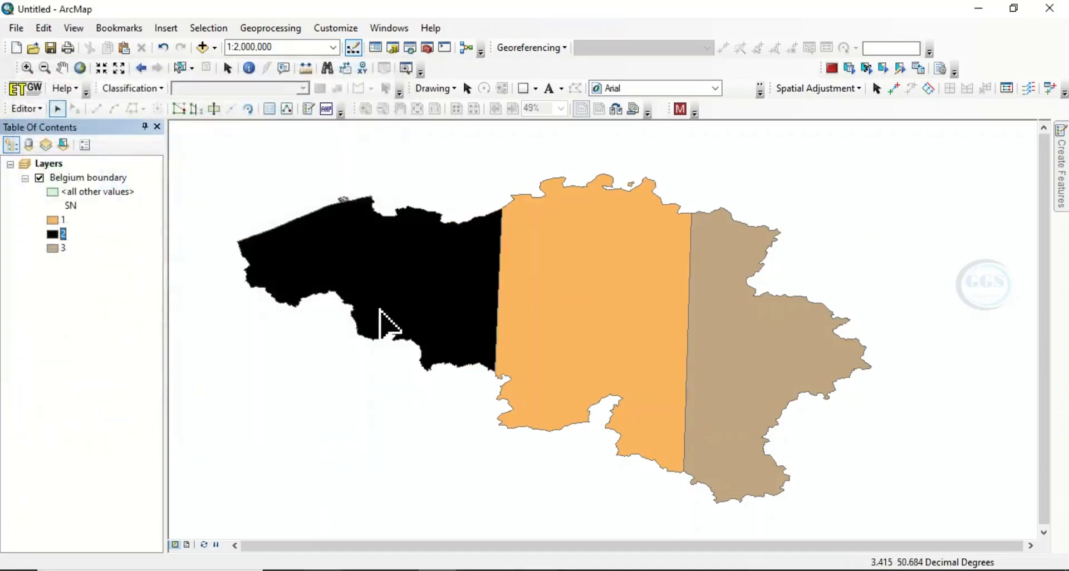
- Set the fill colour of SN value 1, the middle band of Belgium, to yellow
left_click(54, 222)
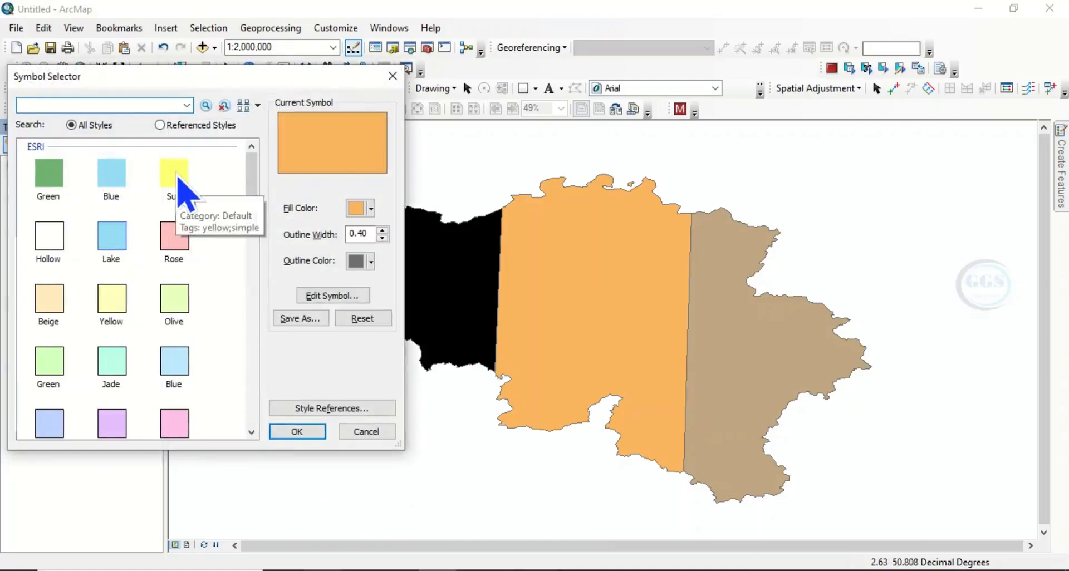
left_click(370, 209)
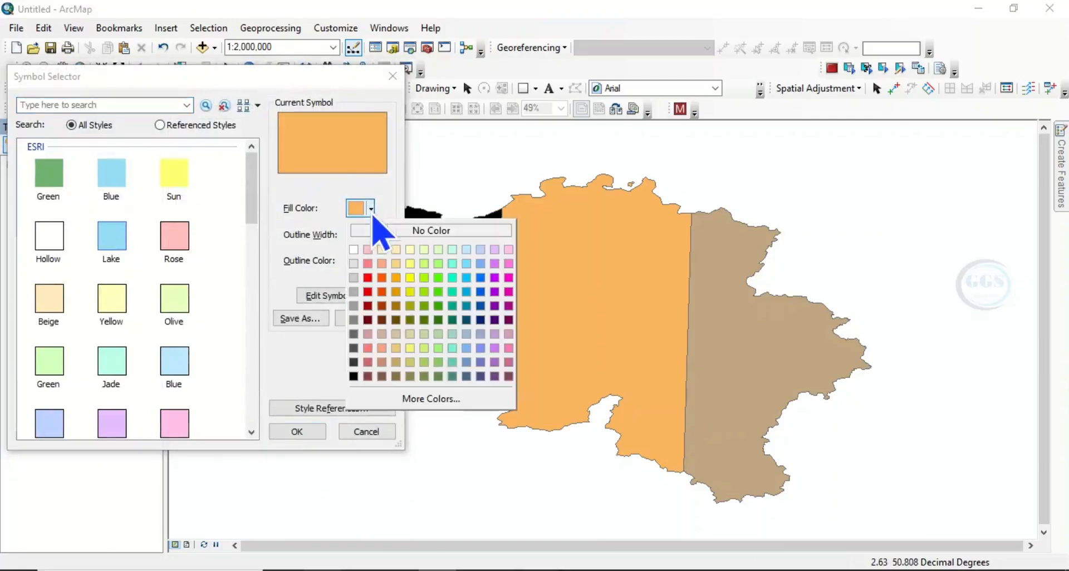
left_click(411, 270)
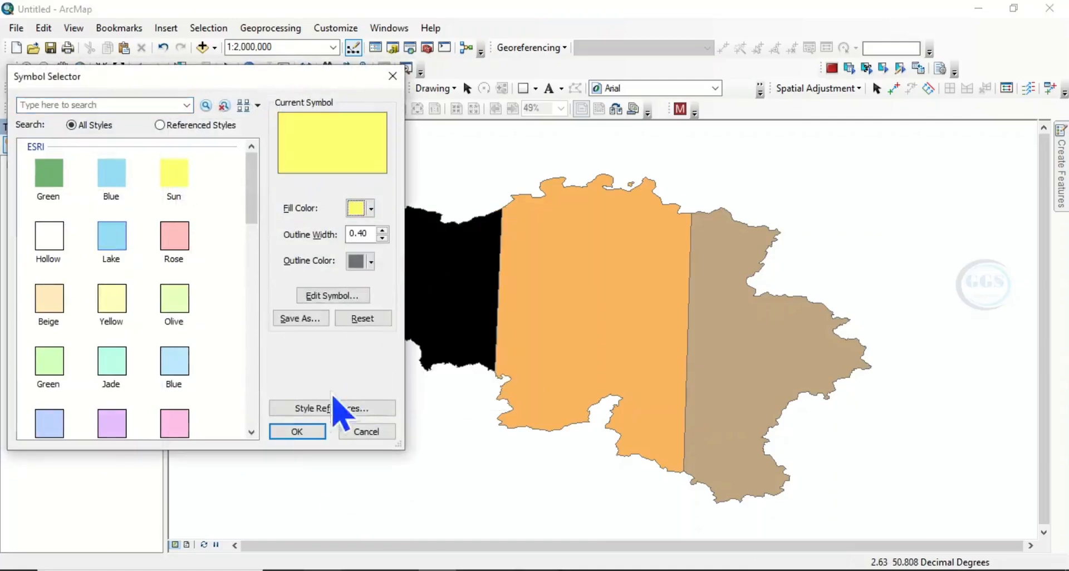
left_click(297, 432)
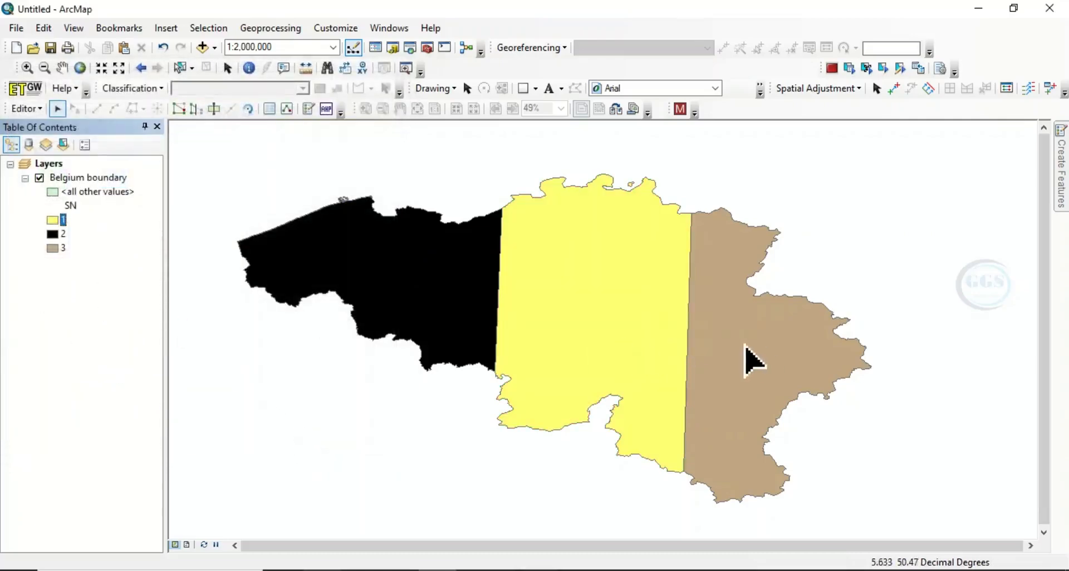
- Set the fill colour of SN value 3, the eastern band, to red, and compare the map with the Belgium flag in the browser
double_click(52, 248)
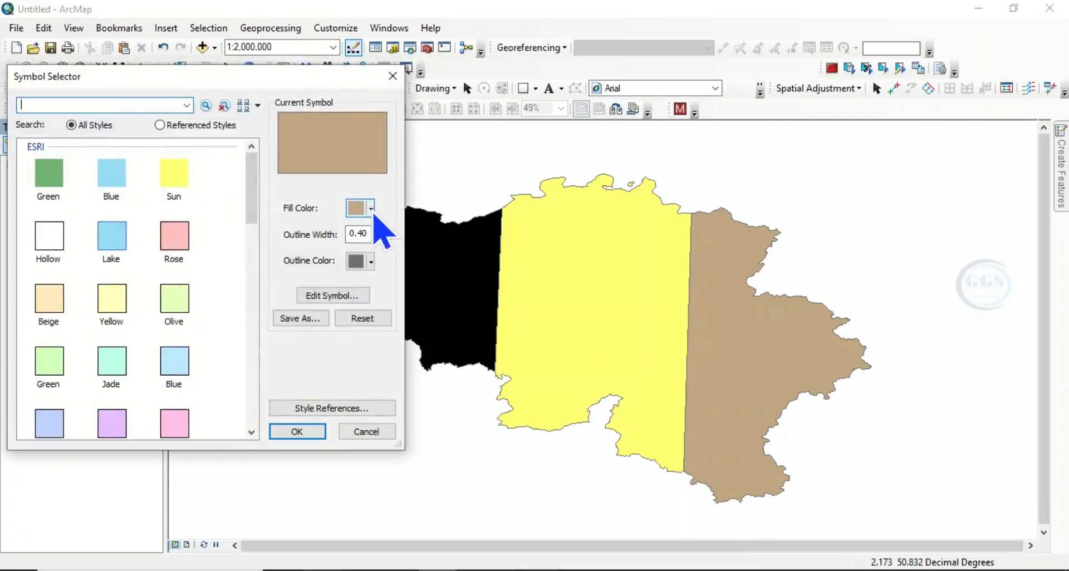
left_click(371, 209)
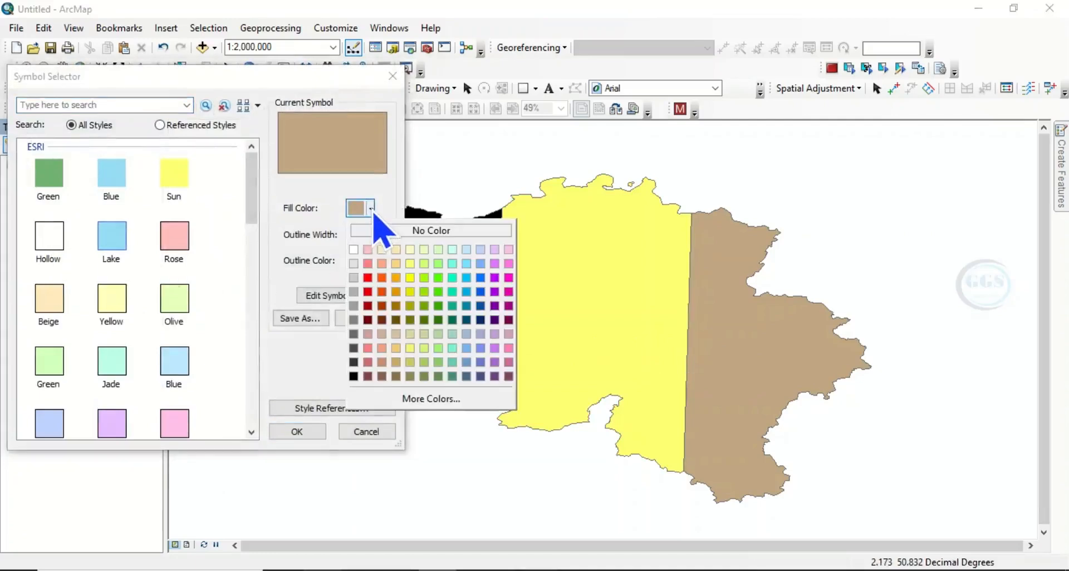
left_click(367, 281)
left_click(306, 434)
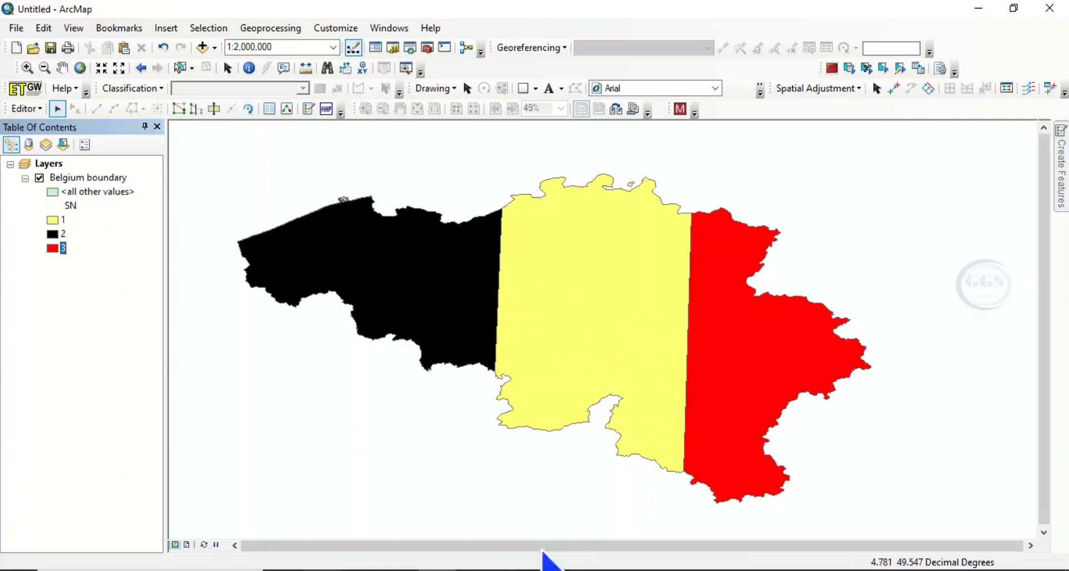
left_click(323, 570)
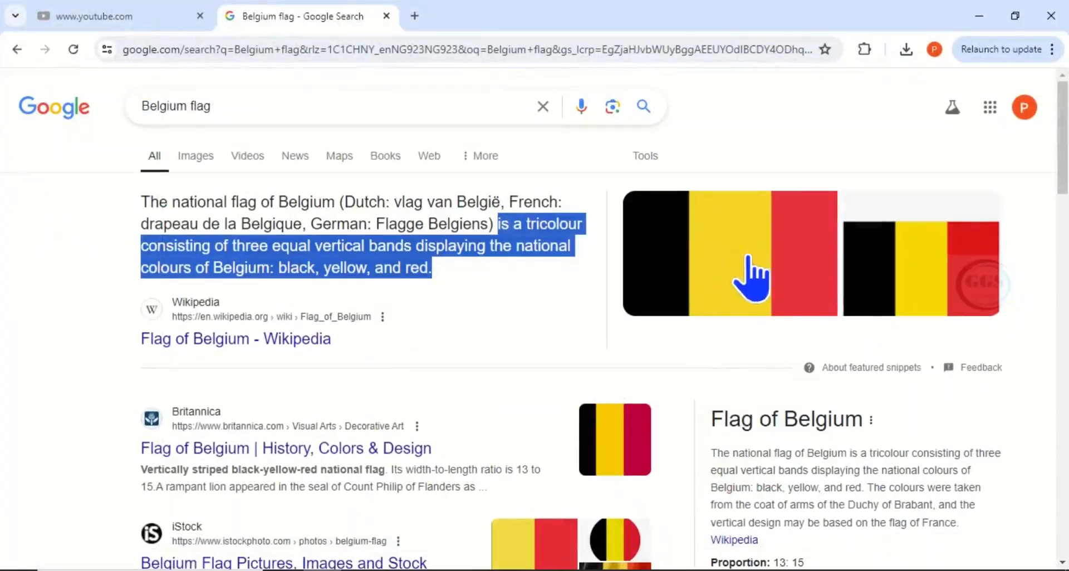
left_click(978, 15)
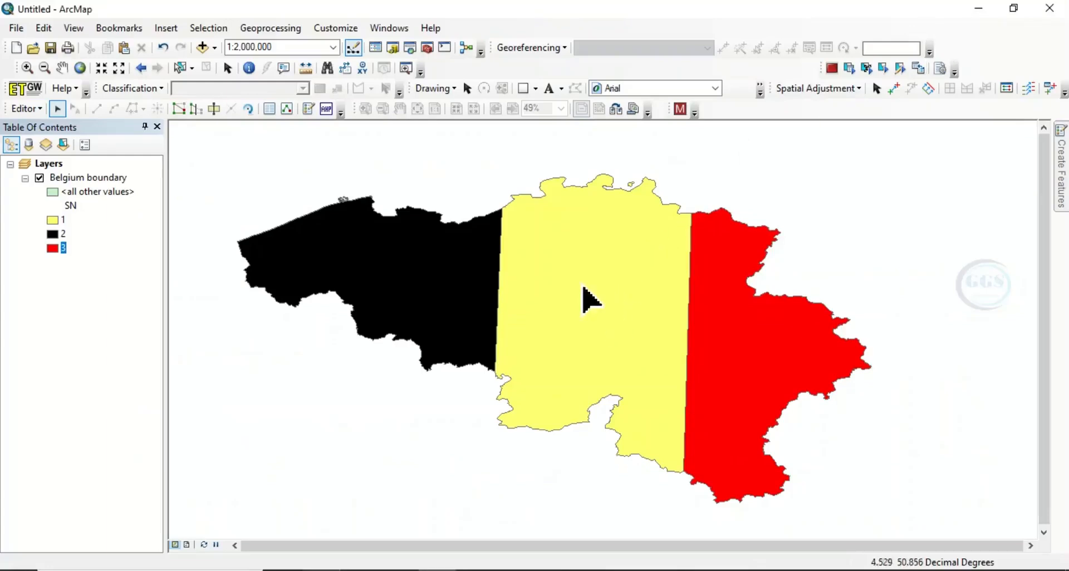